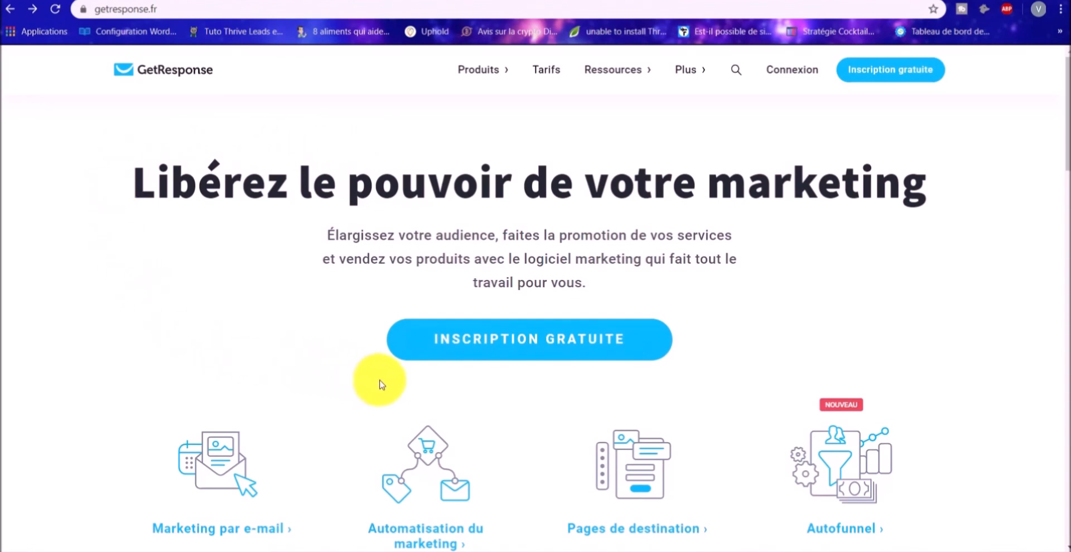
- Enter GetResponse through the free sign-up and open the Autofunnel management page
click(537, 343)
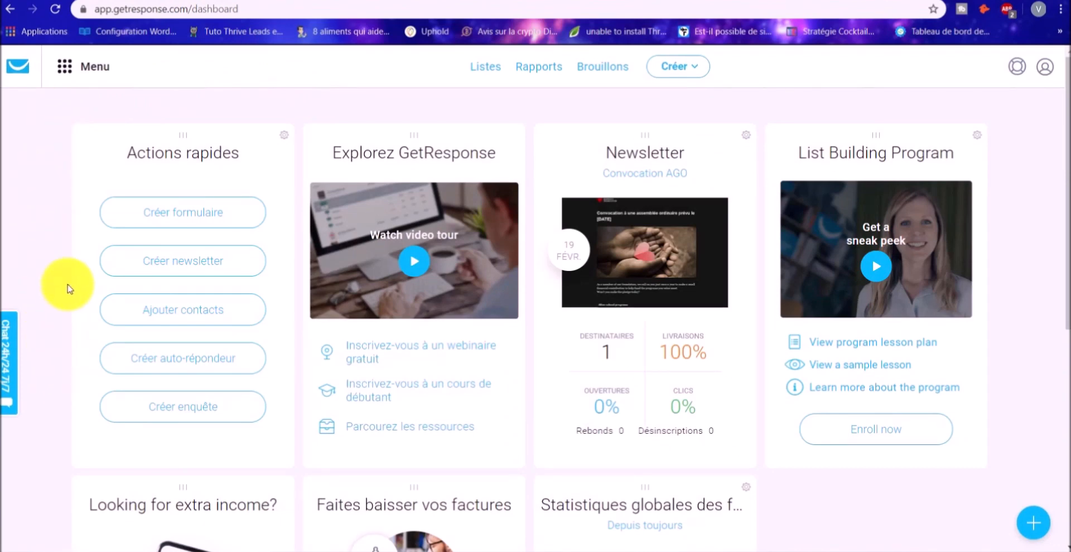
click(65, 69)
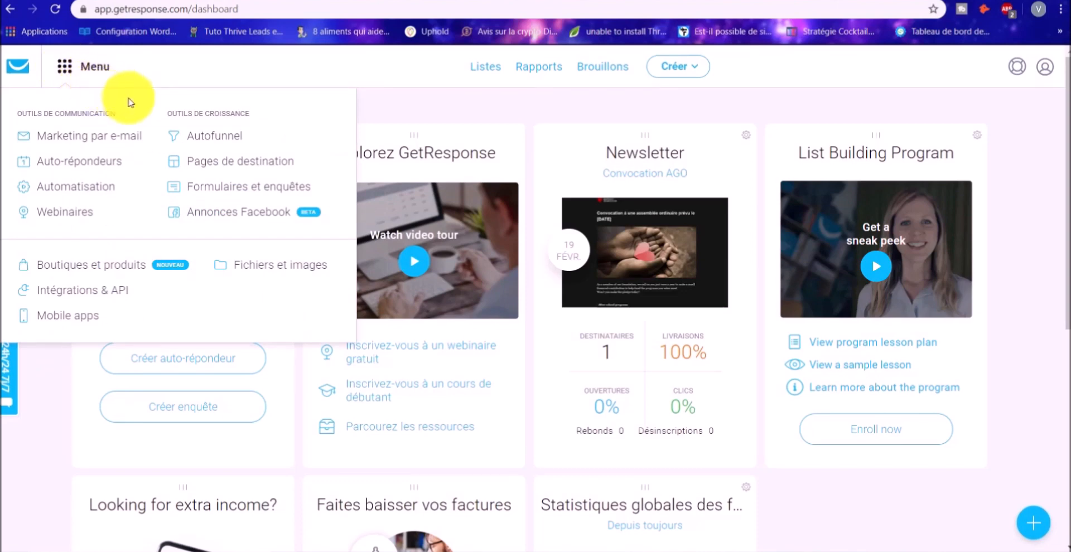
click(226, 144)
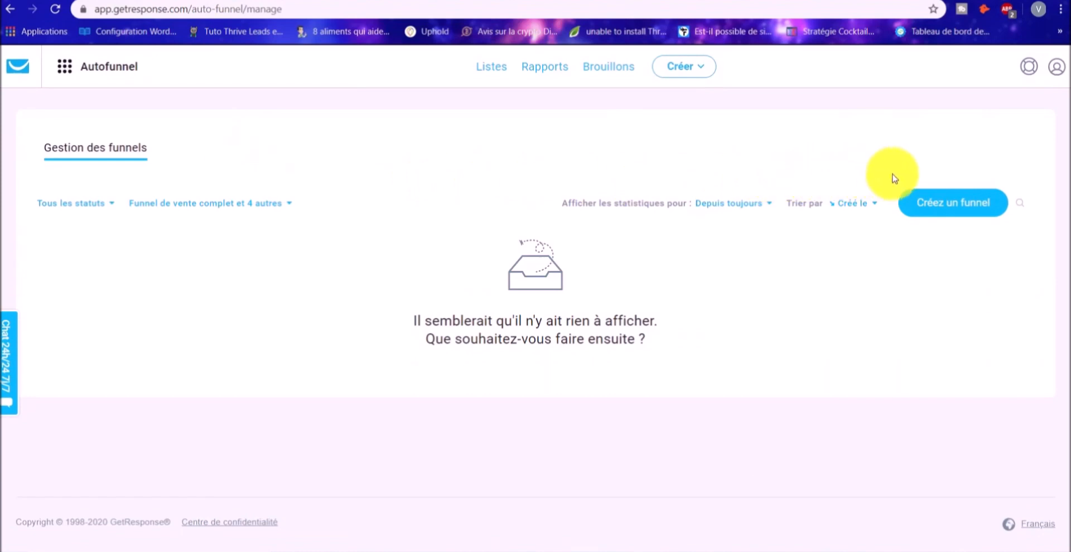
- Create a complete sales funnel named "Tunnel de vente 1" for selling a product
click(947, 204)
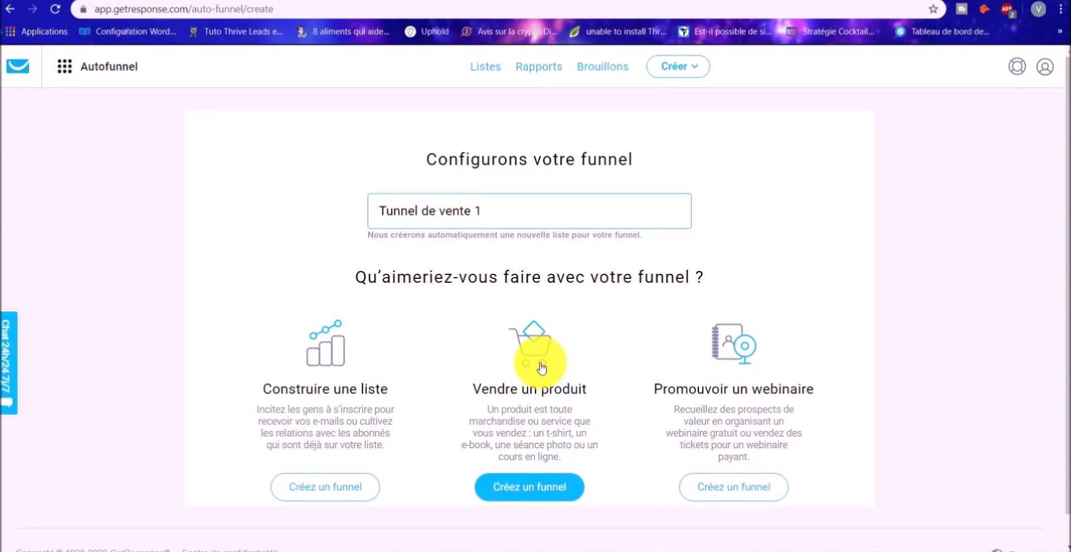
click(537, 490)
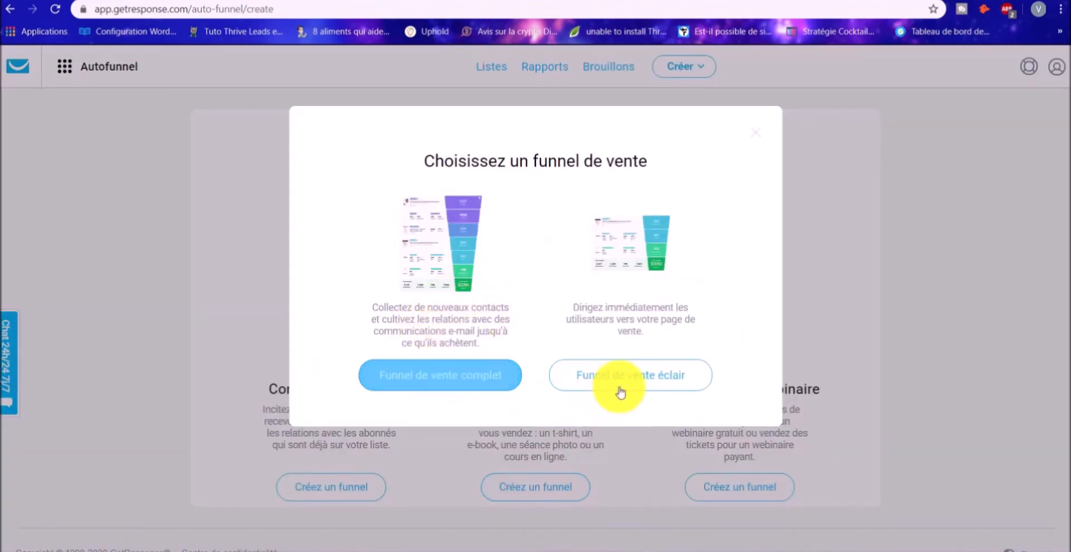
click(441, 383)
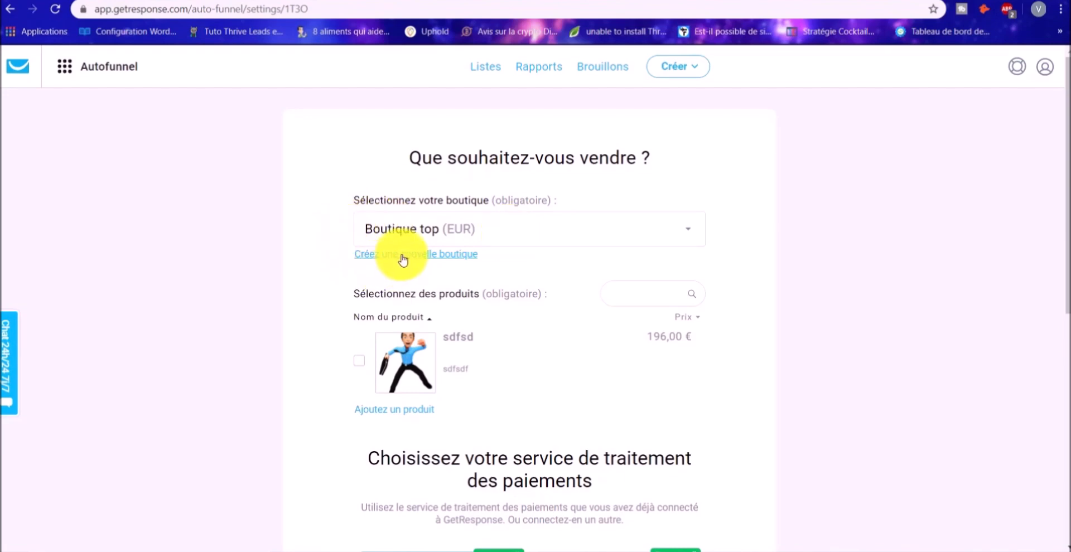
- Create a new GetResponse shop named "Boutique en ligne 1" with EUR as its currency
click(422, 255)
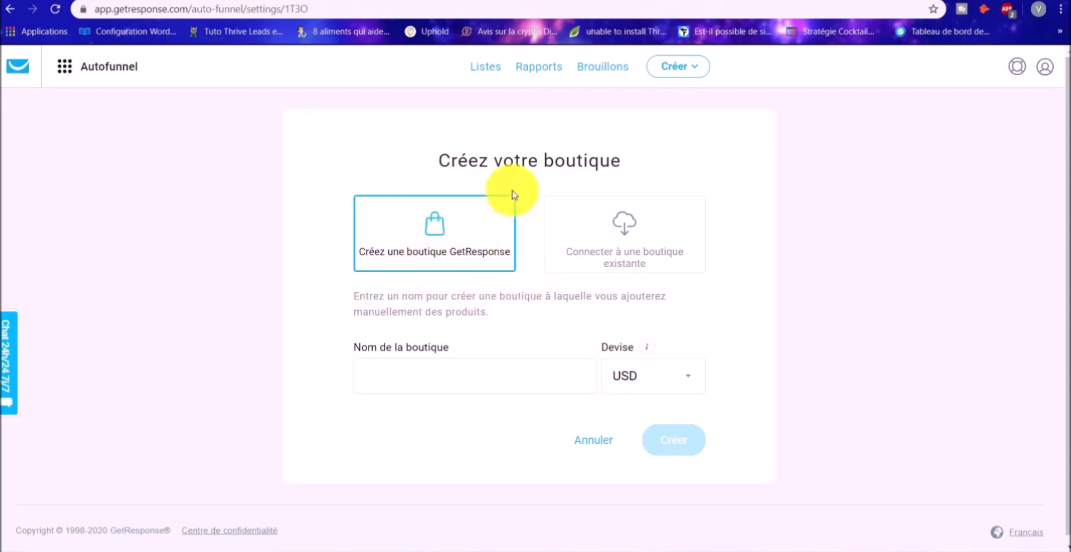
scroll(433, 318, down, 1)
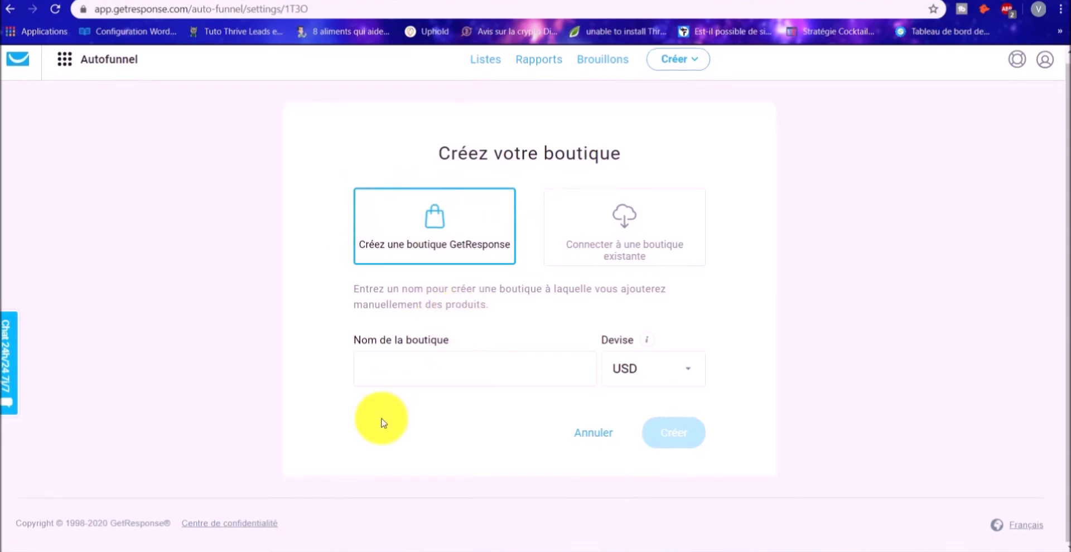
click(390, 372)
text(Boutique en ligne 1)
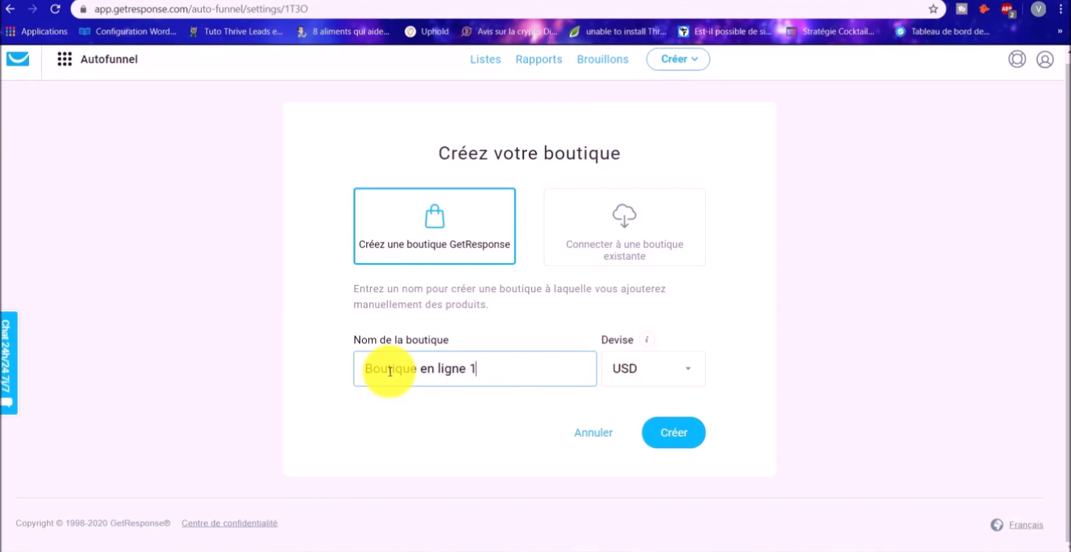
click(669, 370)
text(eur)
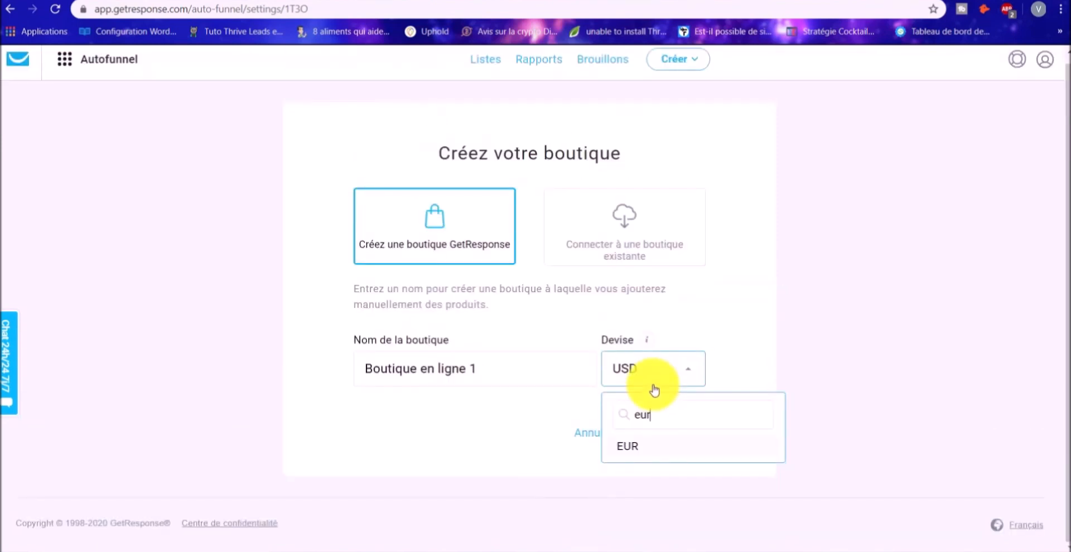
click(634, 451)
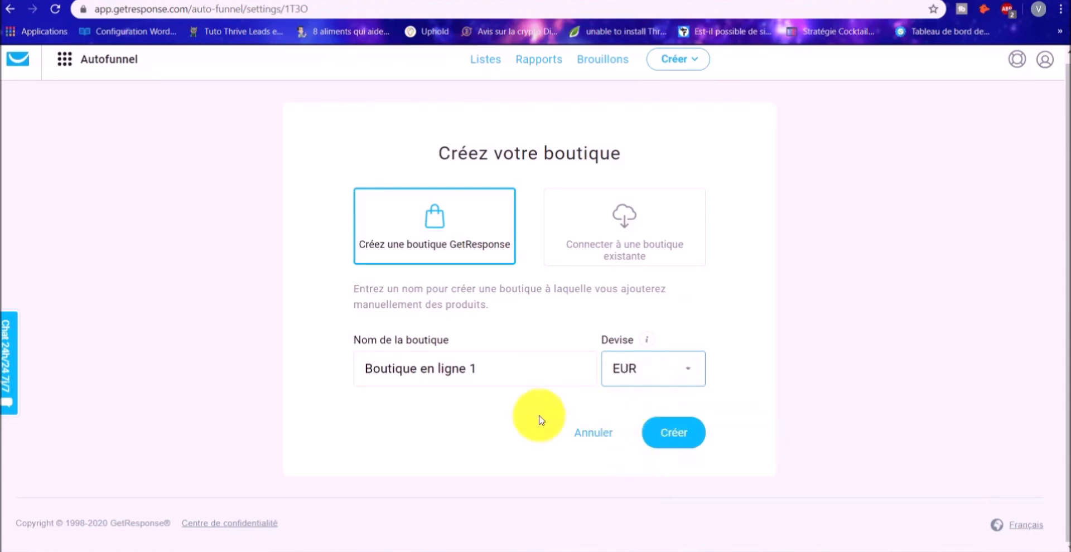
click(669, 432)
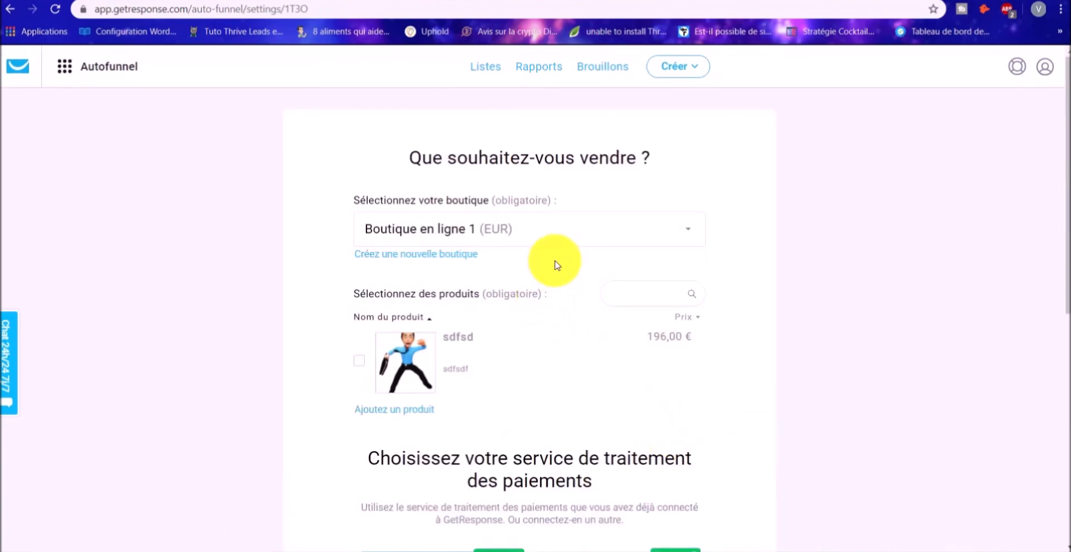
- Add a downloadable-file product to the shop and name it "Les 7 methodes pour gagner de l'argent sur internet"
scroll(555, 265, down, 2)
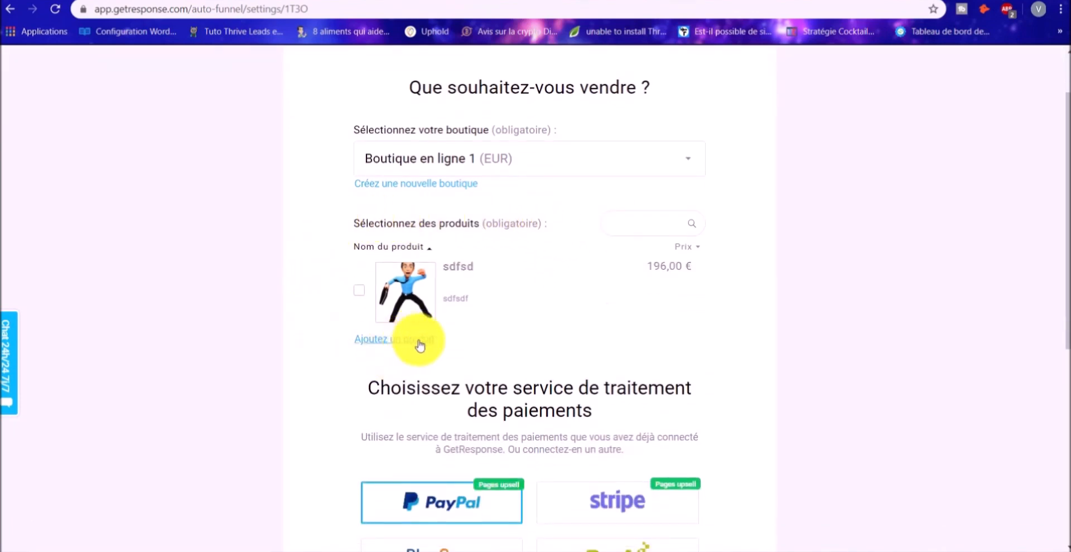
click(384, 347)
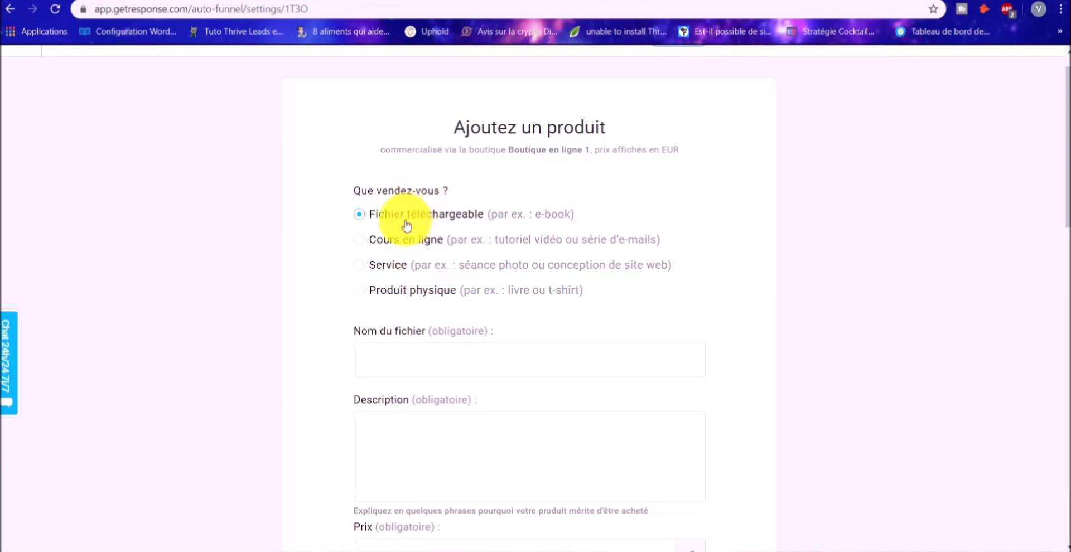
scroll(553, 224, down, 1)
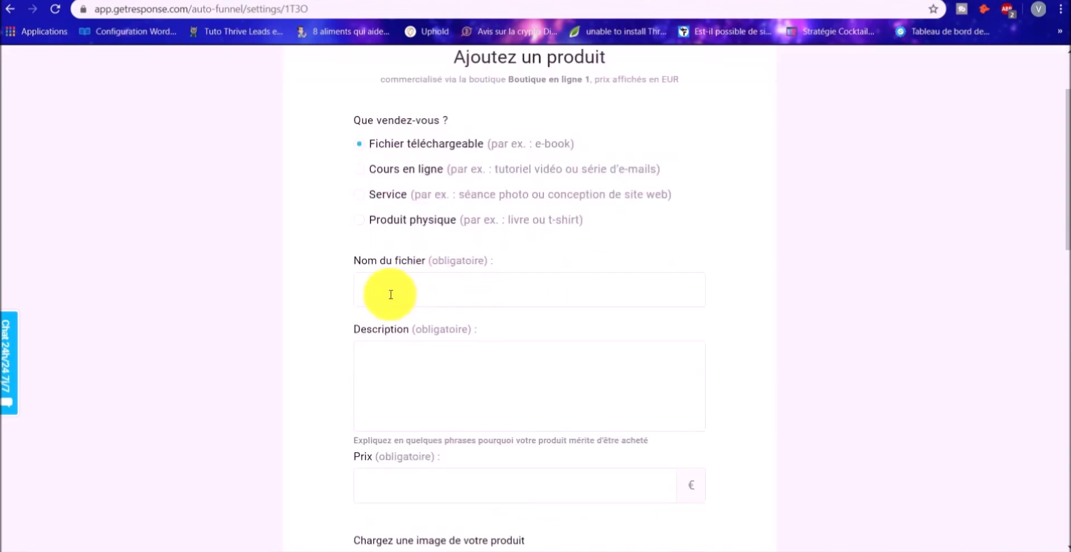
click(450, 286)
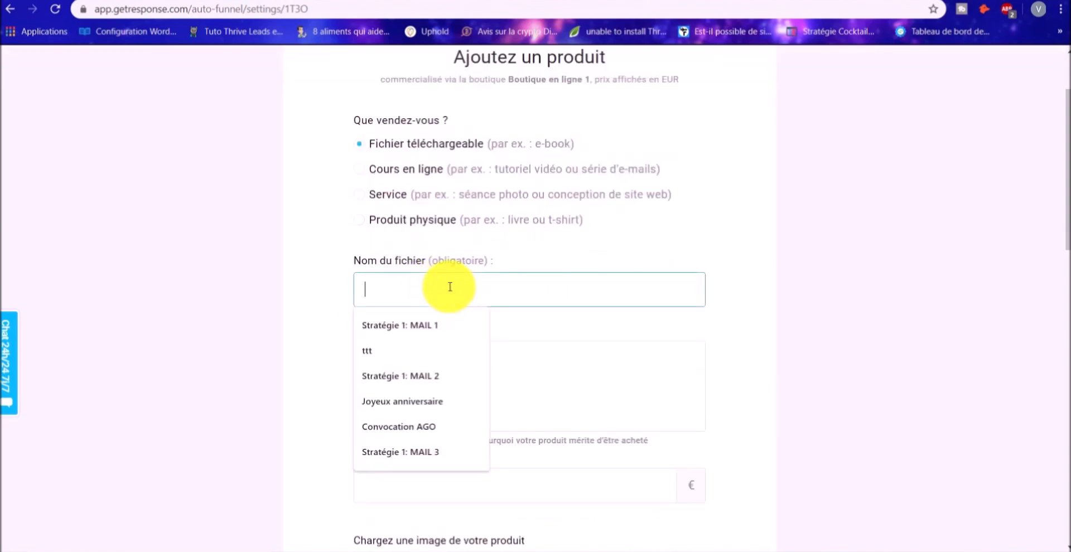
text(Le)
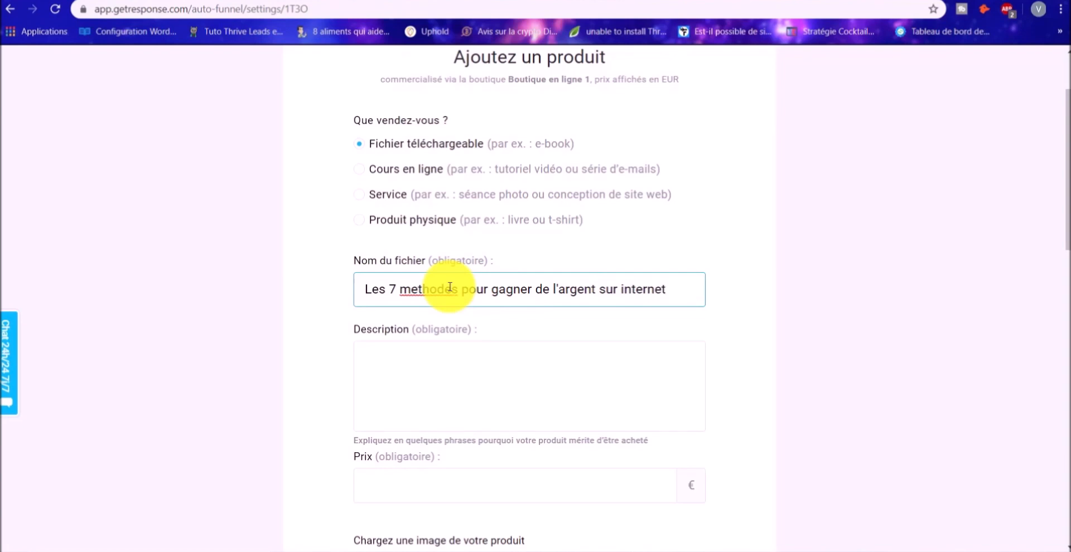
drag(365, 289, 677, 290)
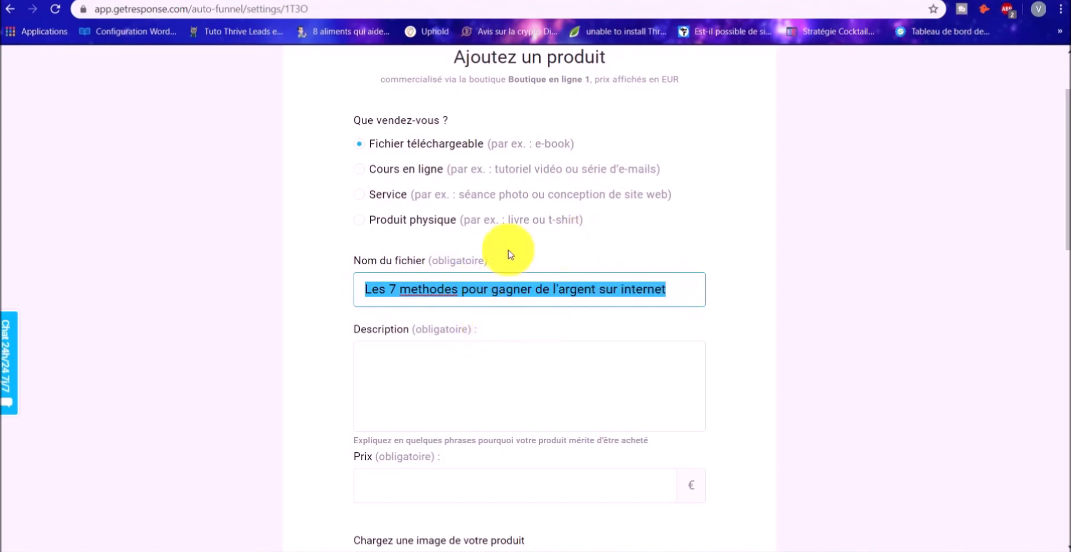
- Fill in the product description with "Ta description" and set the price to 14,97 €
click(400, 369)
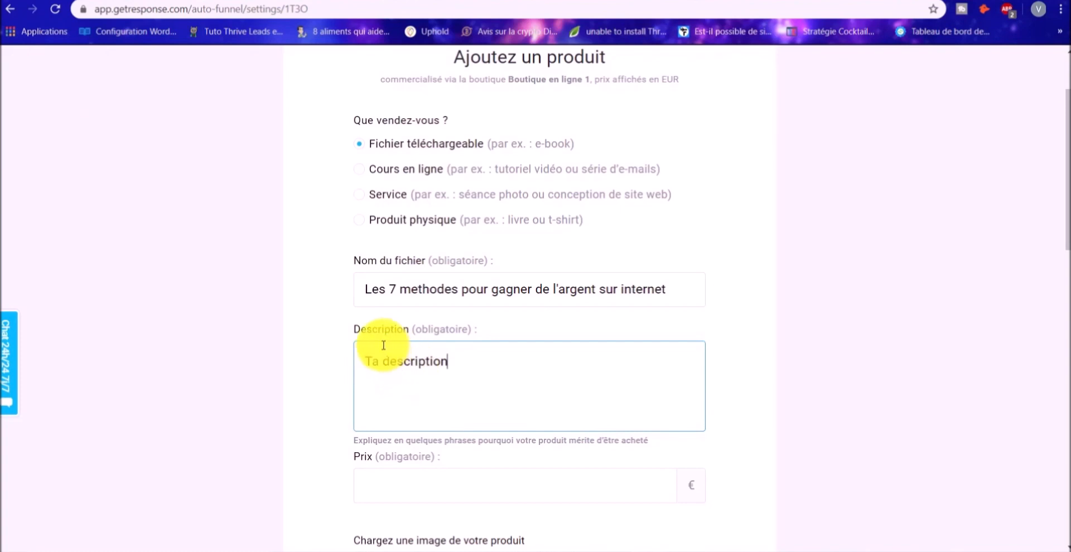
scroll(490, 351, down, 3)
click(430, 347)
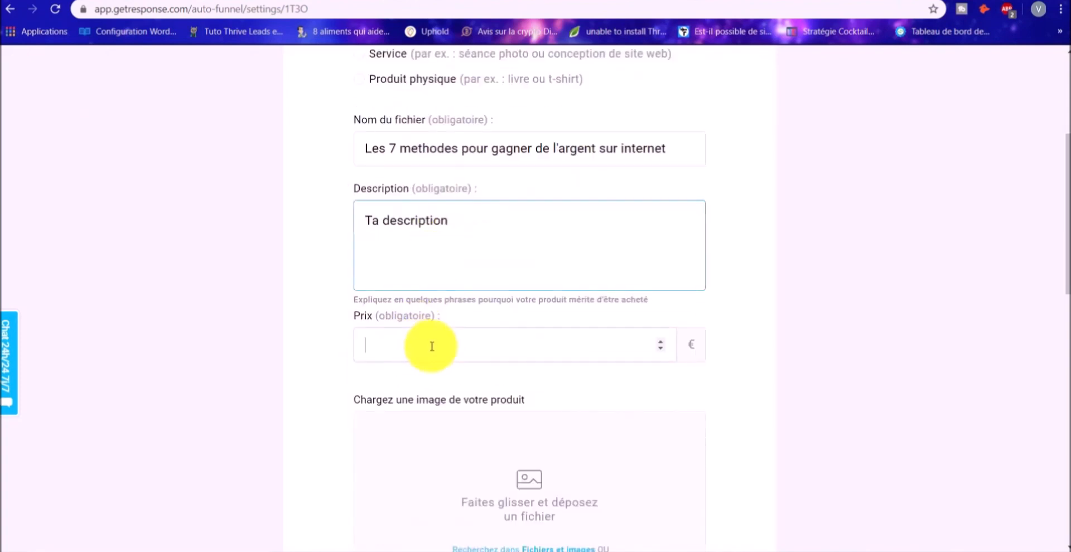
text(7)
drag(549, 360, 276, 345)
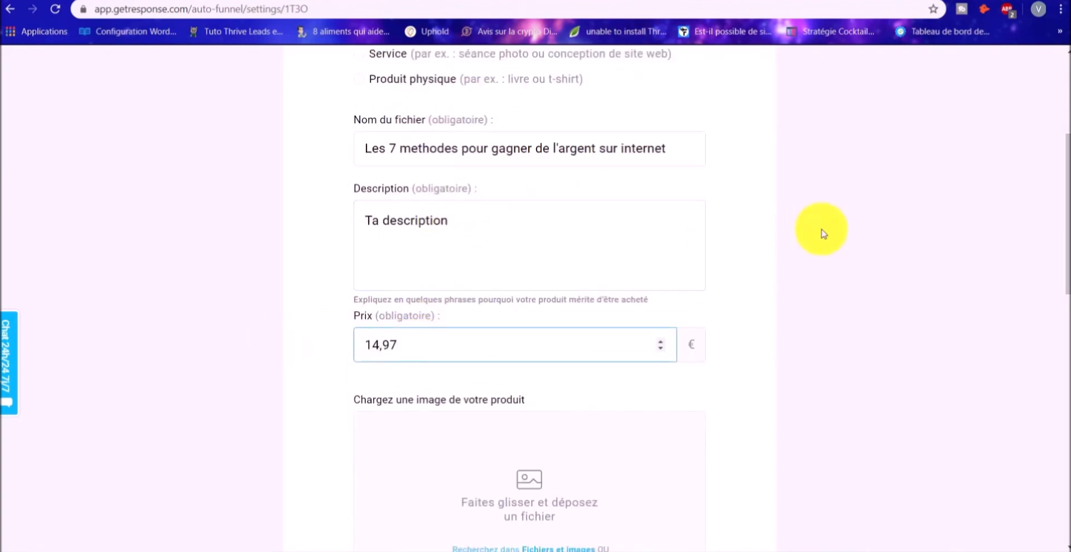
- Use the free ShutterStock picture "achievement 4" as the product image, zoom it out slightly and confirm the crop
scroll(828, 248, down, 3)
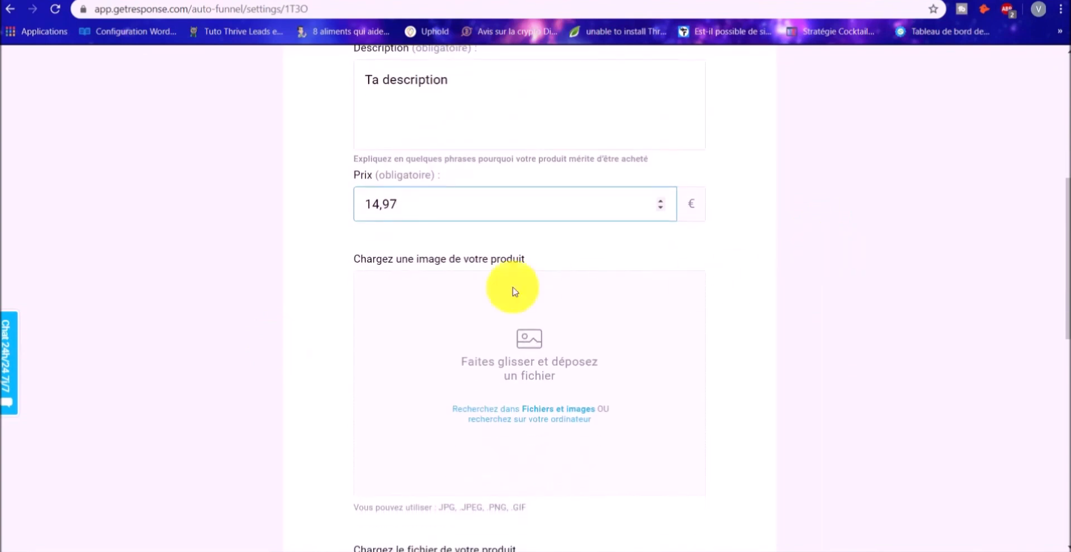
scroll(538, 227, down, 2)
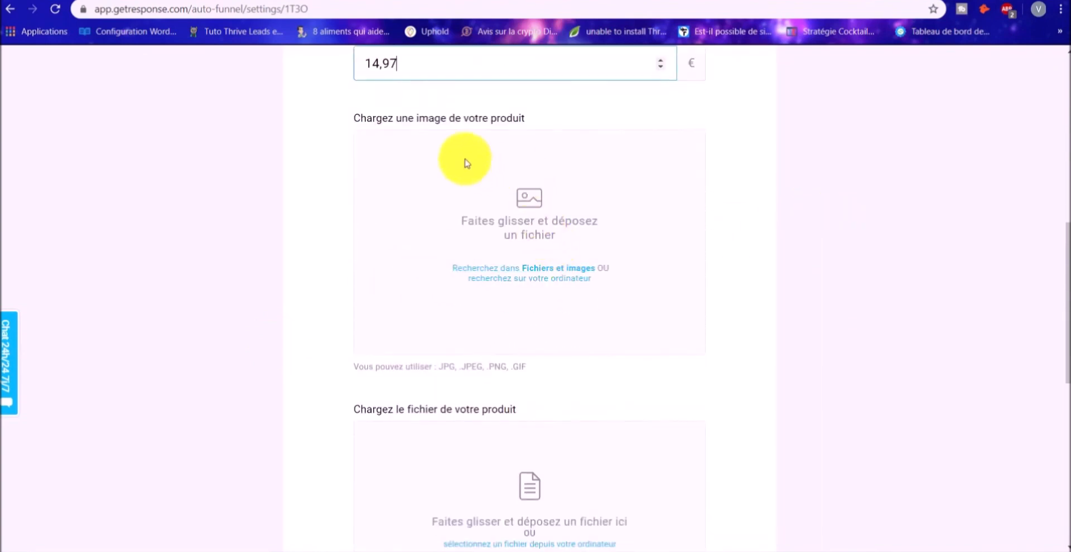
scroll(509, 177, up, 1)
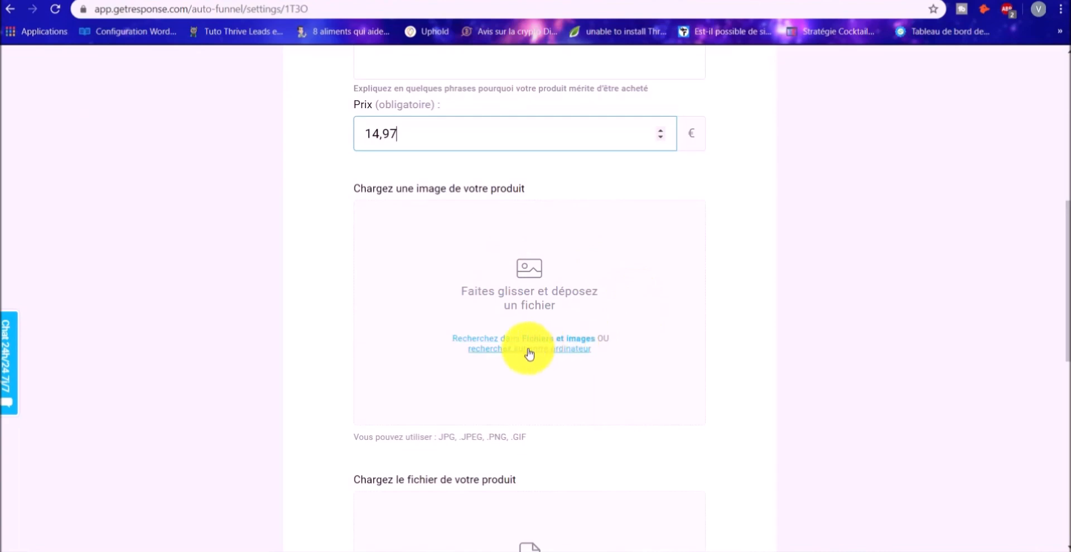
click(486, 343)
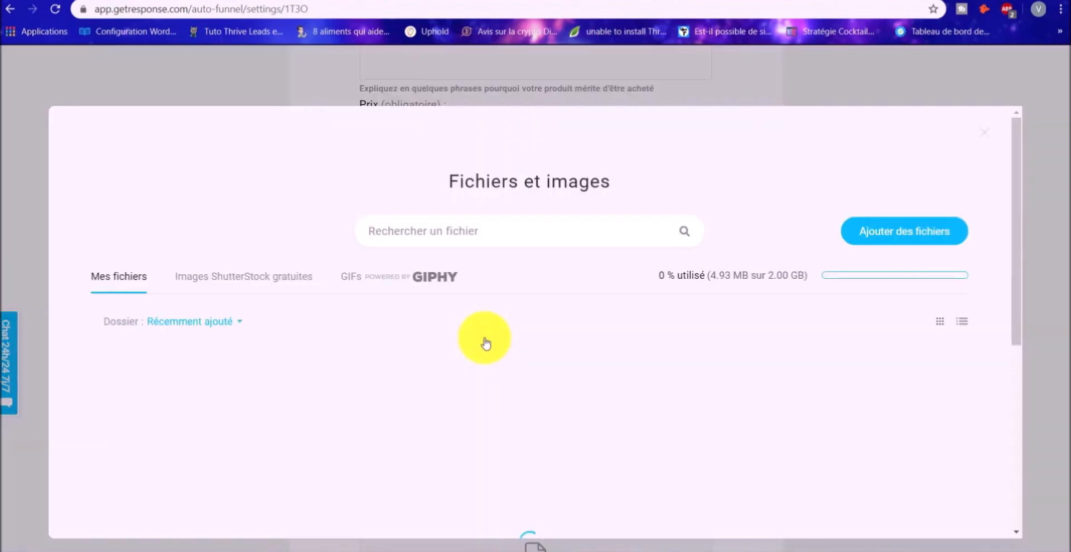
scroll(383, 277, down, 3)
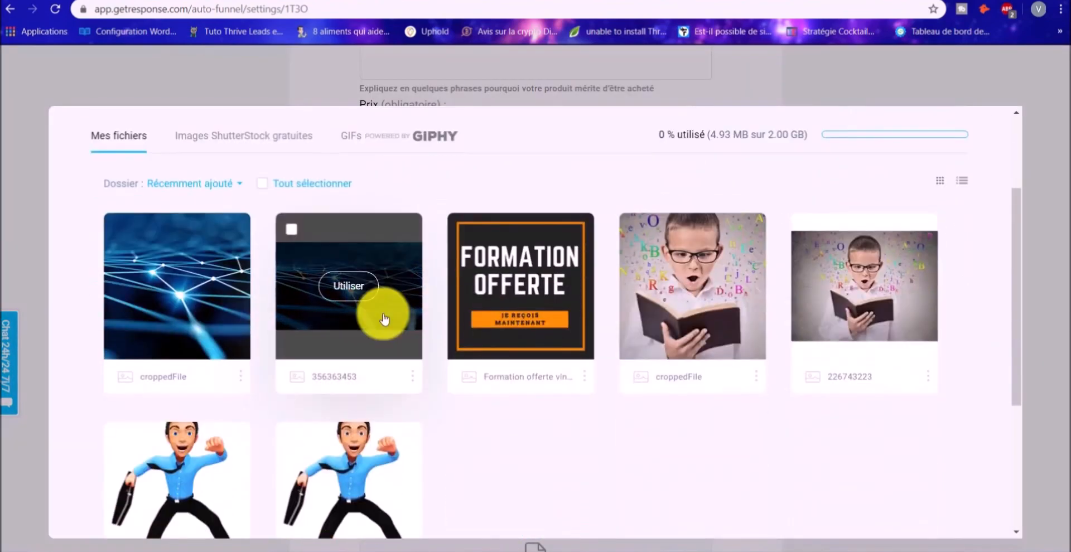
scroll(198, 284, up, 3)
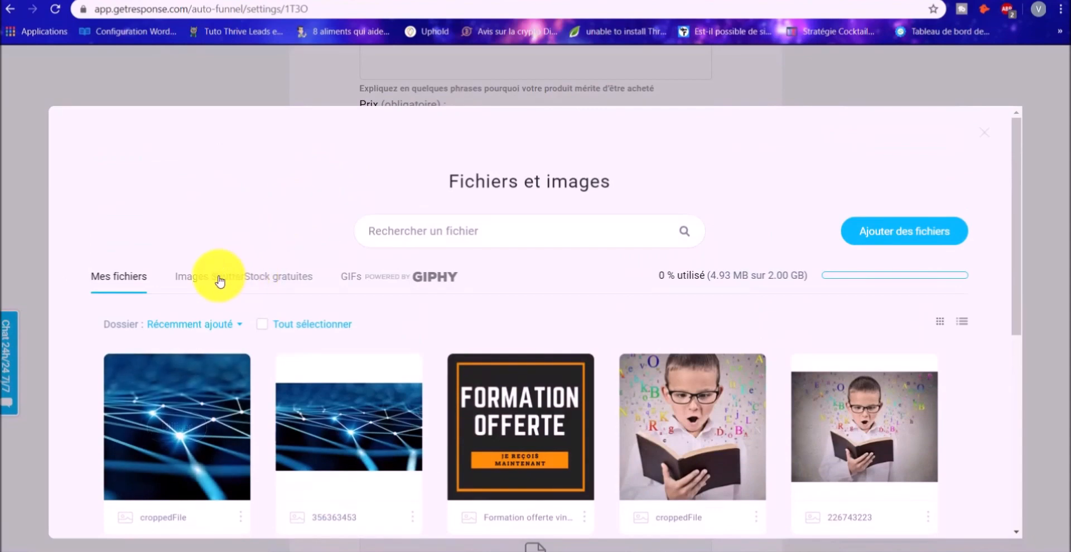
click(260, 278)
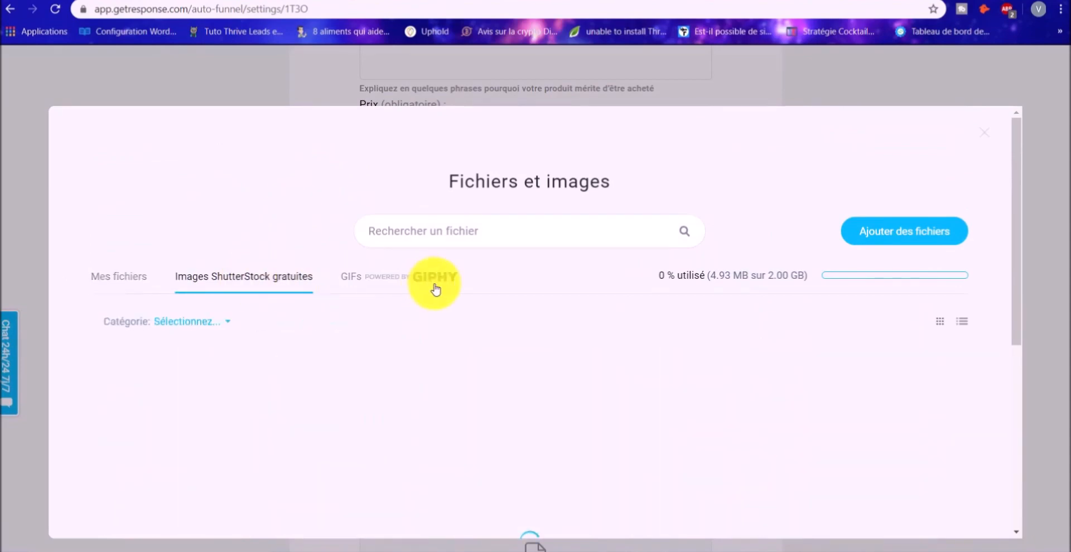
scroll(509, 355, down, 10)
scroll(406, 315, down, 4)
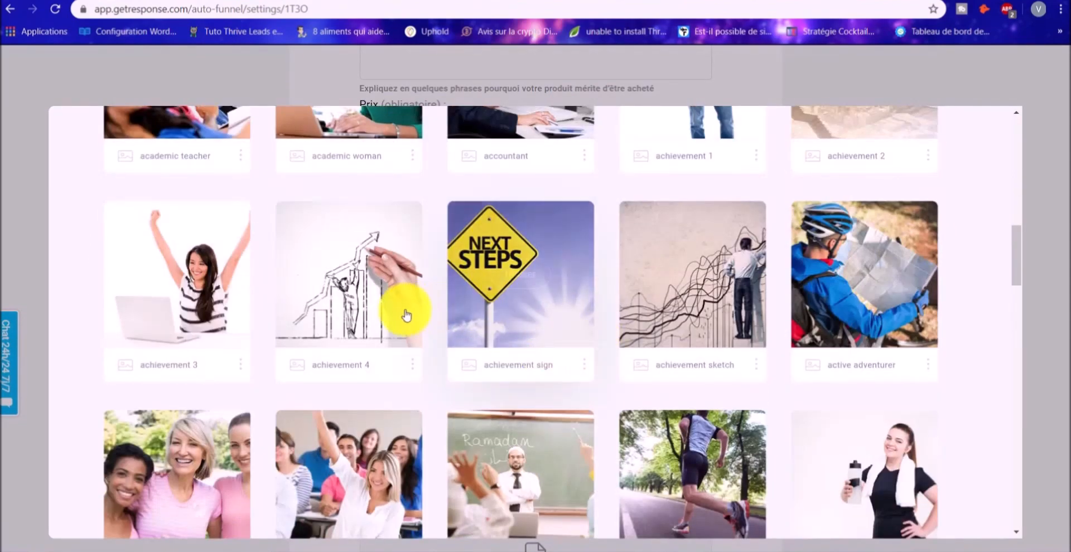
click(347, 291)
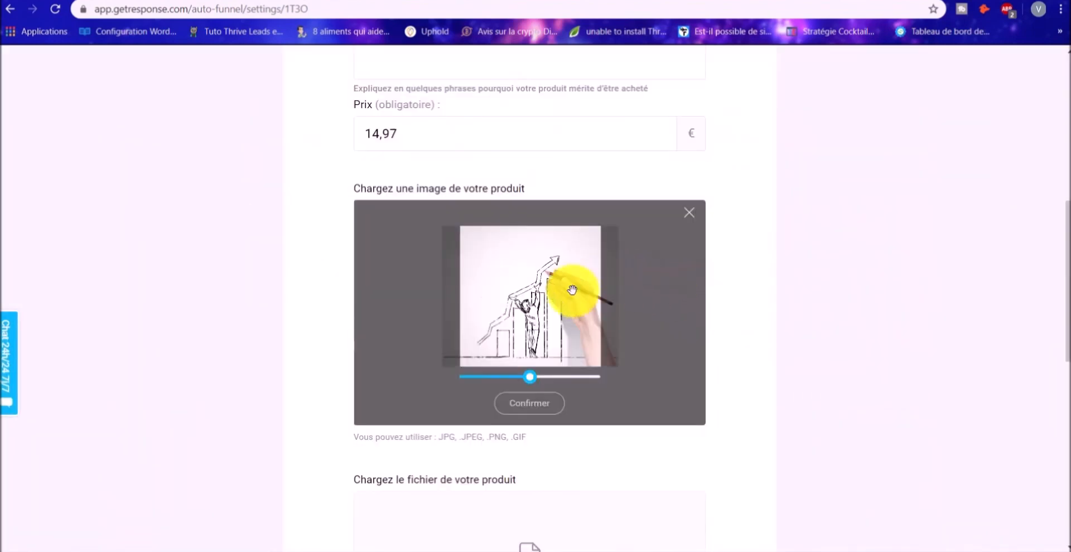
mouse_move(531, 384)
mouse_down()
mouse_move(507, 383)
mouse_move(525, 378)
mouse_up()
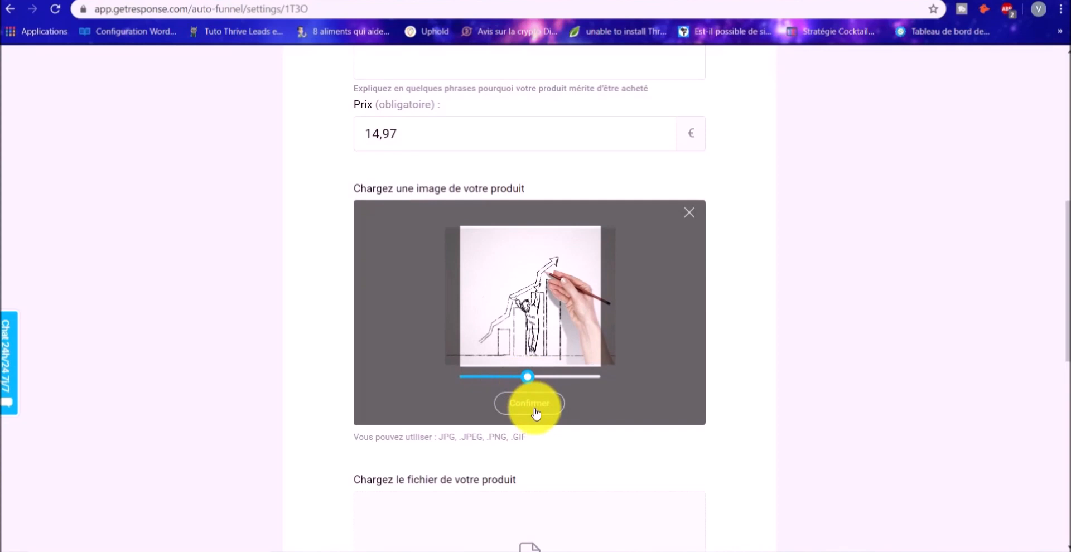
click(535, 412)
- Load the first "Formation offerte" PNG from the computer as the downloadable product file
scroll(832, 289, down, 3)
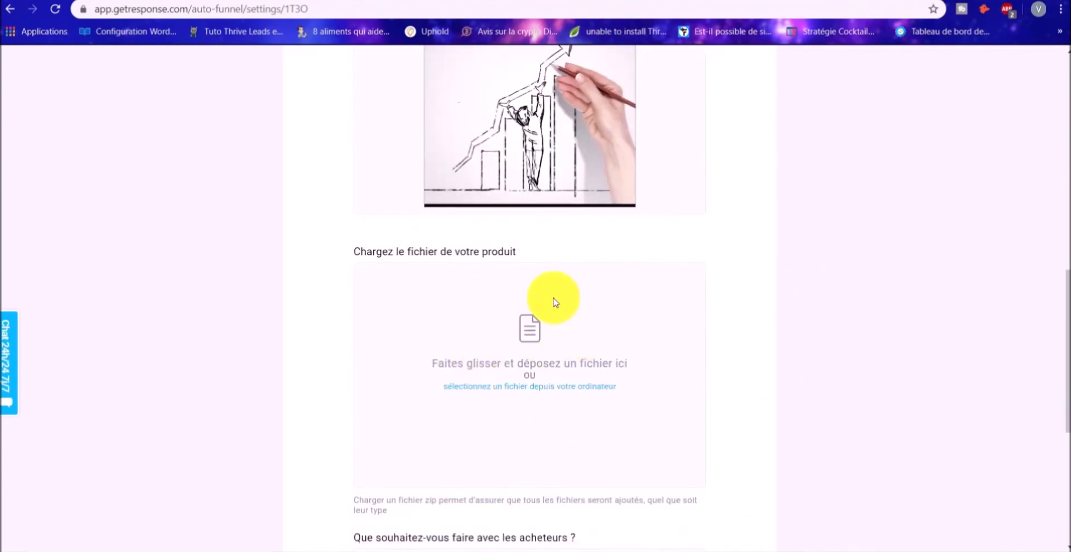
click(513, 388)
click(239, 266)
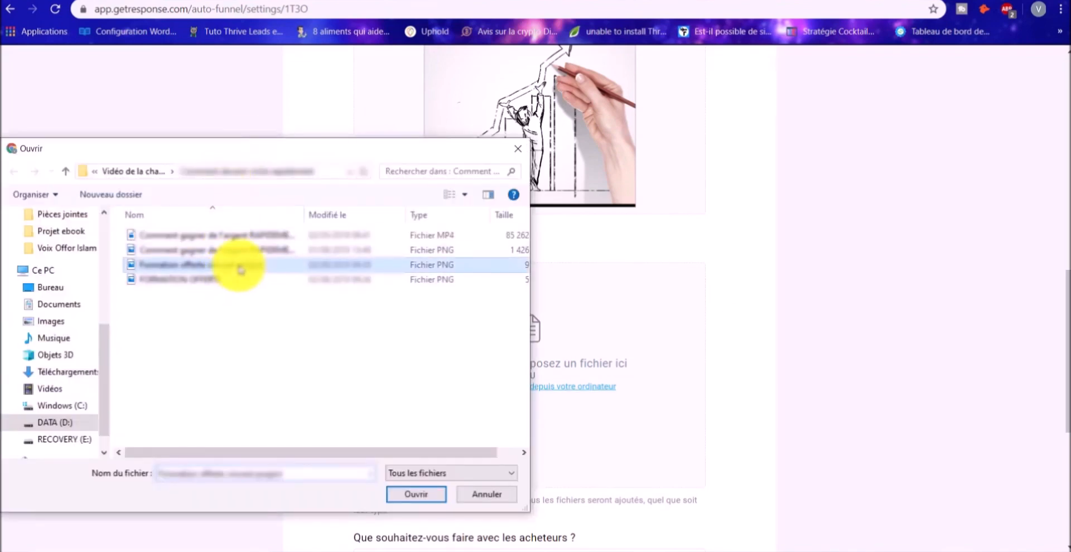
click(429, 499)
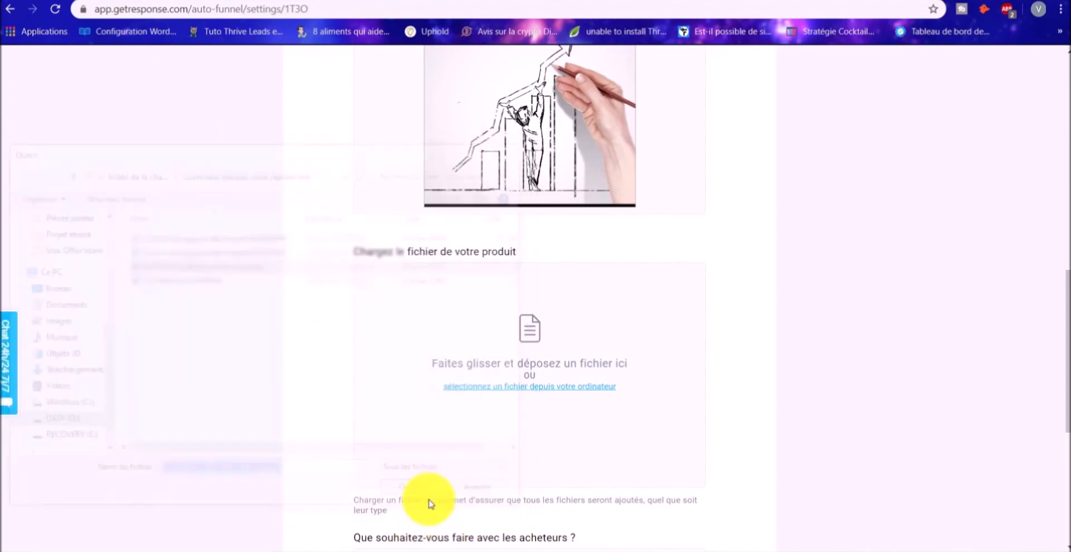
scroll(426, 390, down, 2)
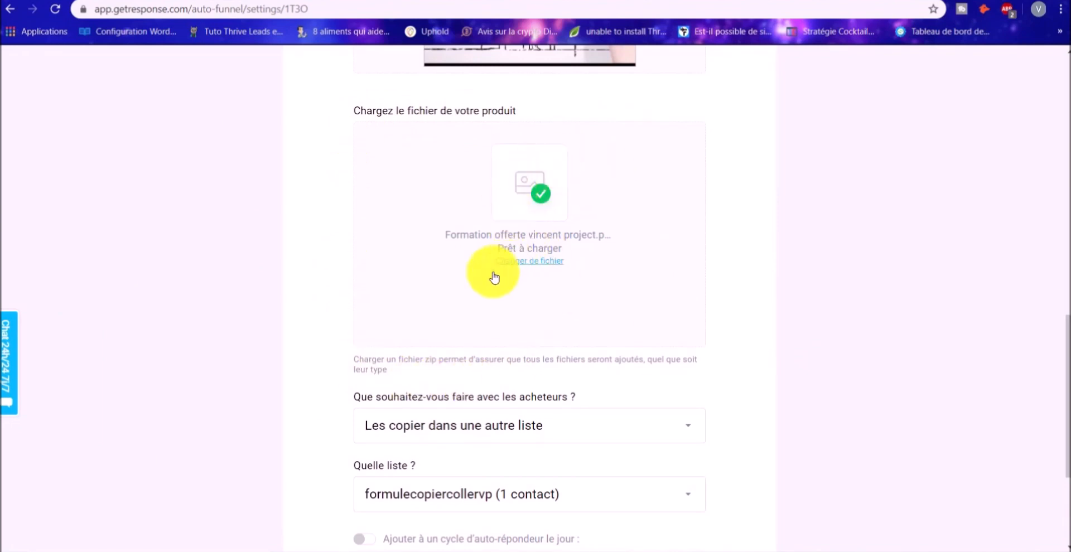
- Keep the buyers in the list associated with the funnel ("Les garder dans la liste associée à mon funnel") and save the product
scroll(636, 251, down, 3)
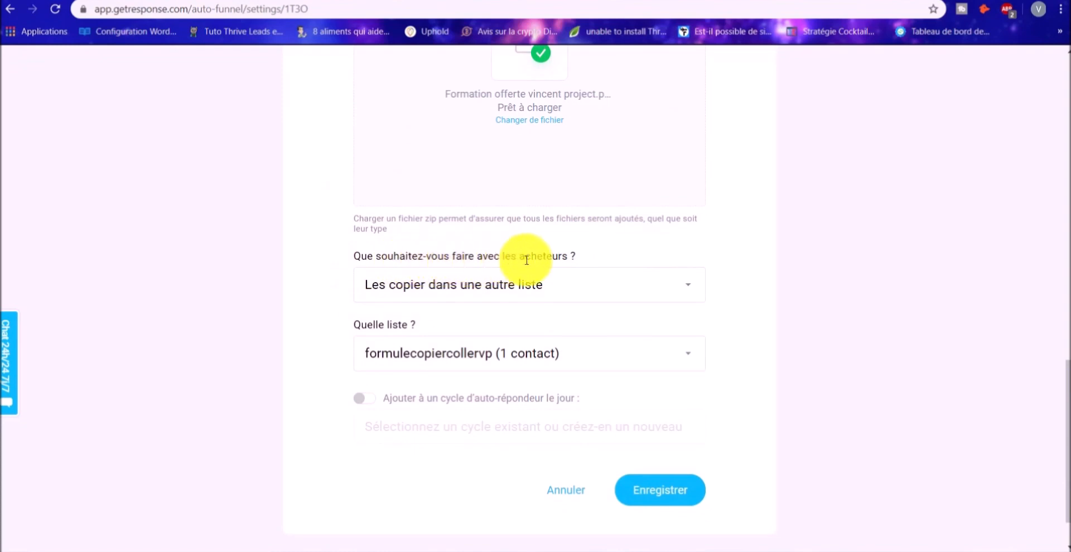
click(682, 285)
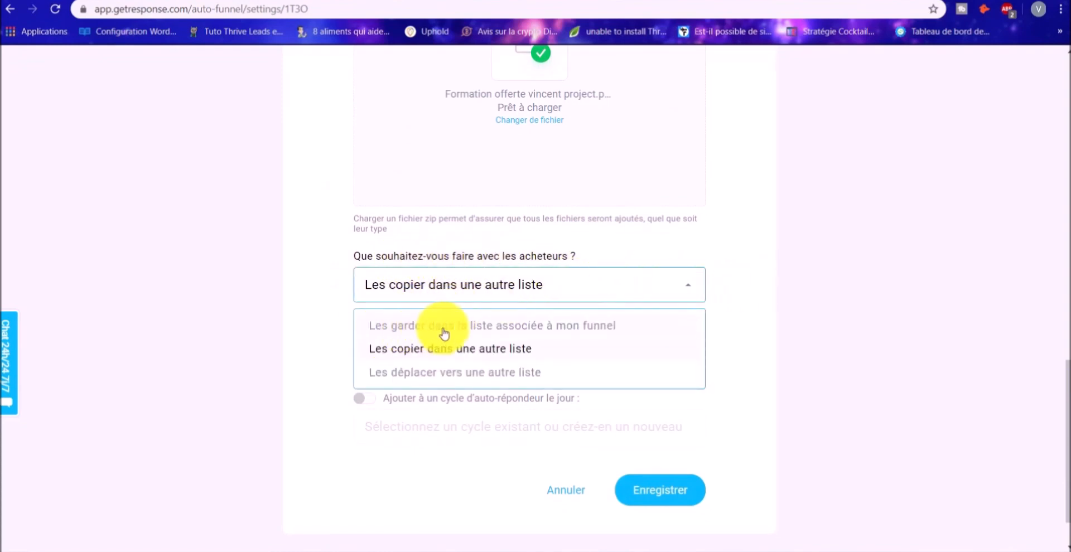
click(564, 329)
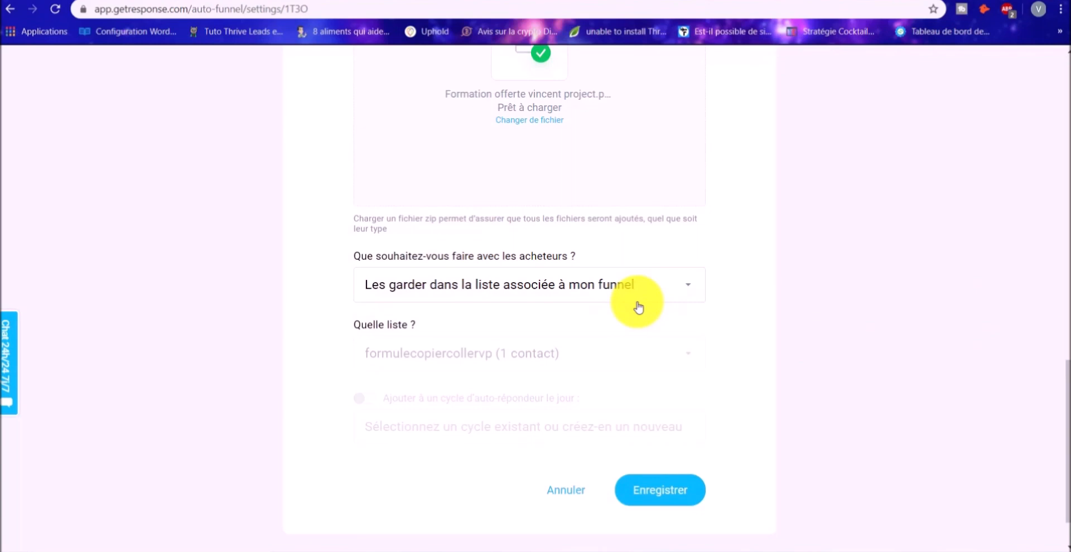
scroll(640, 270, down, 1)
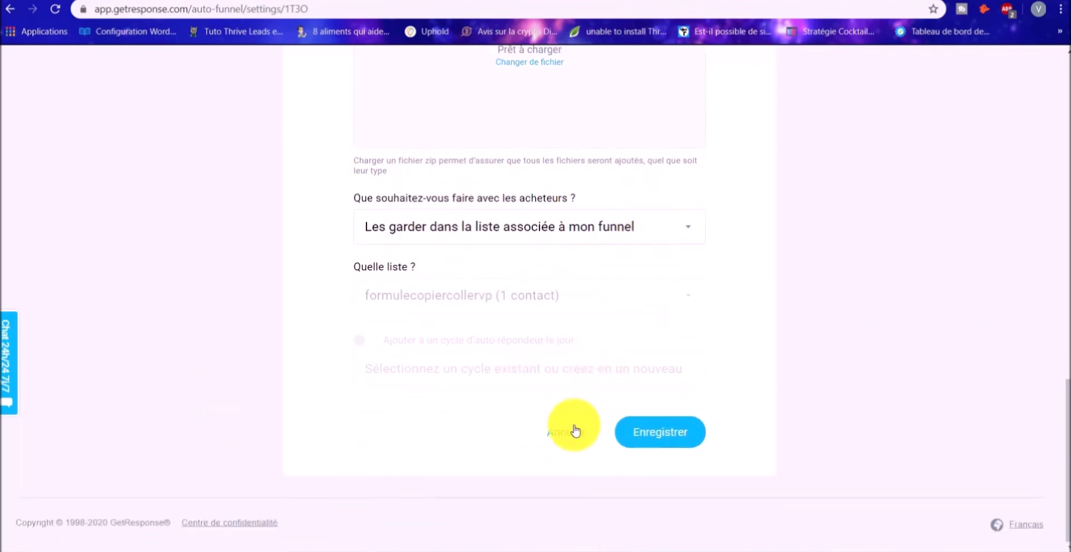
click(660, 441)
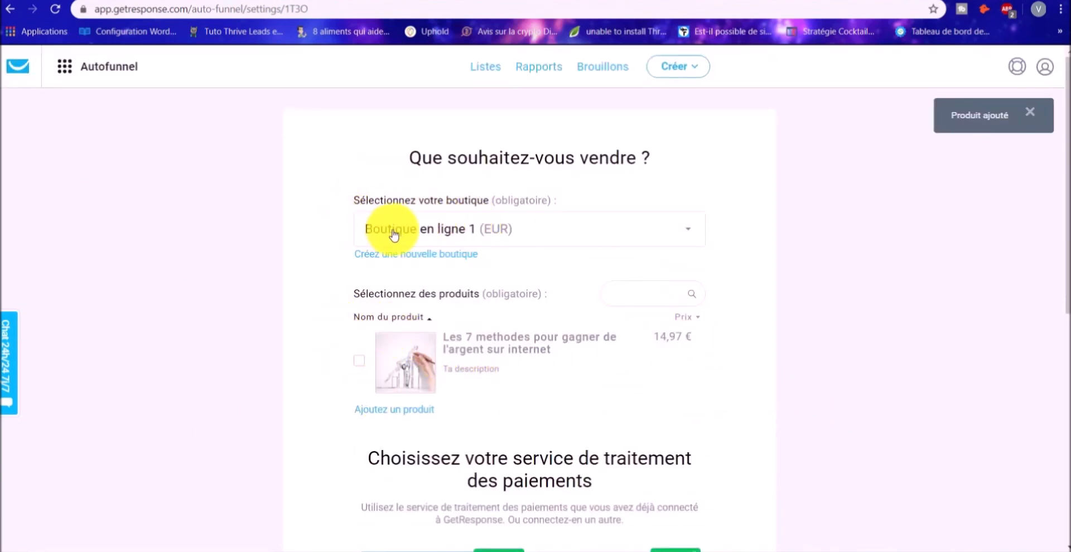
- Select the 14,97 € product for the funnel with PayPal as the payment service, and save the settings
scroll(405, 252, down, 7)
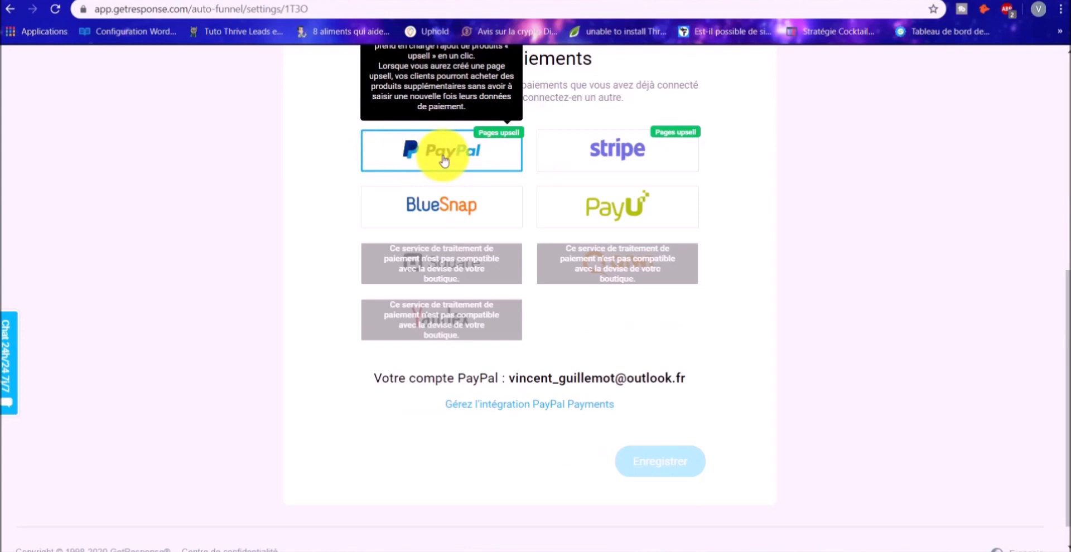
scroll(444, 161, up, 1)
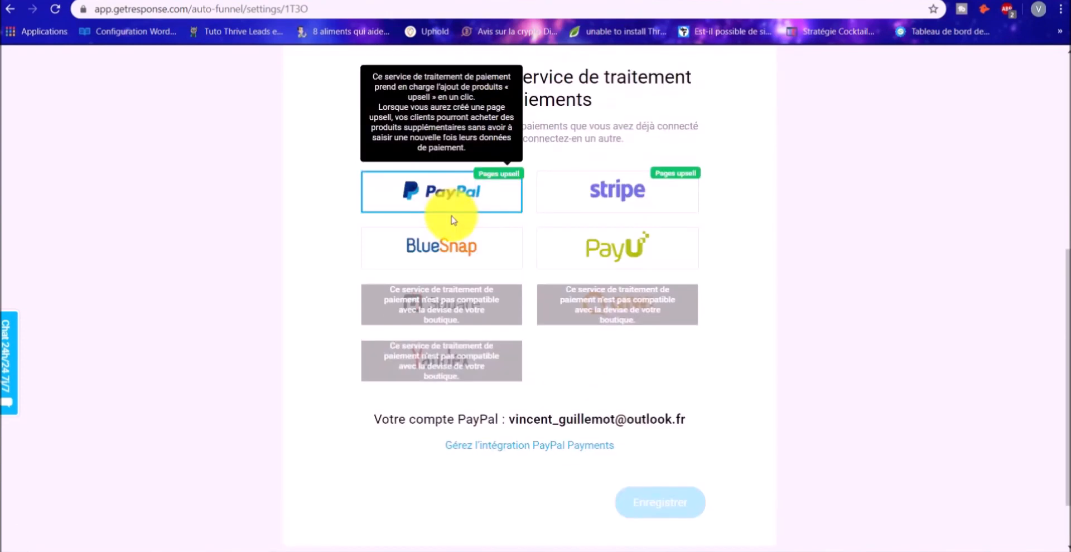
scroll(595, 388, up, 3)
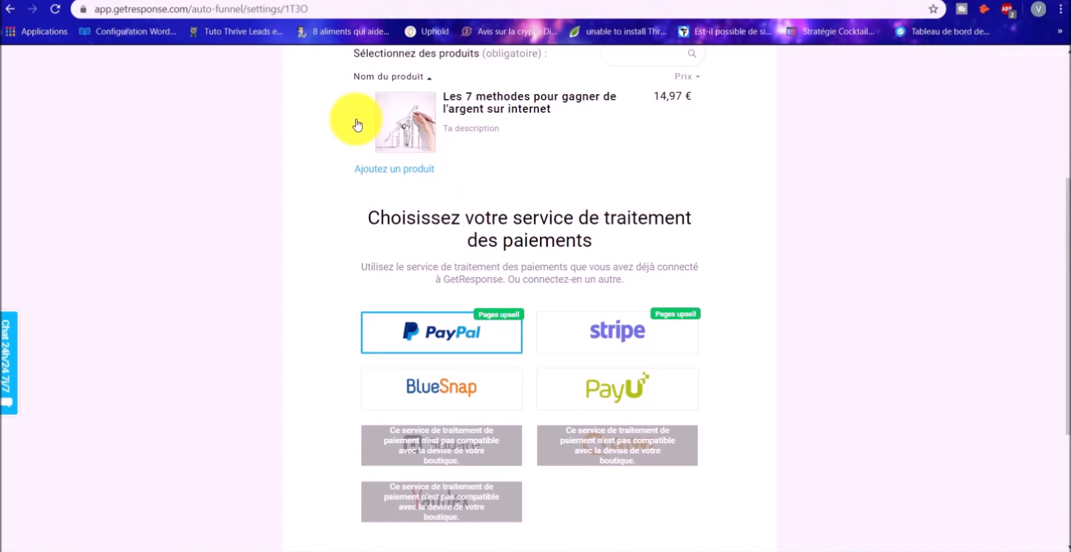
scroll(390, 139, down, 4)
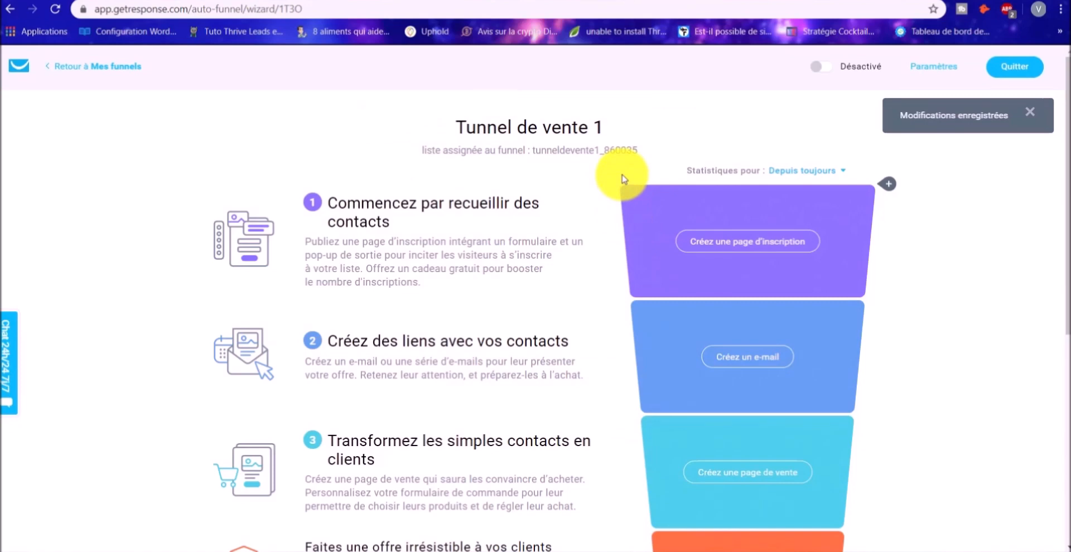
- Look over the stages of "Tunnel de vente 1" and start creating its signup page
scroll(621, 170, down, 7)
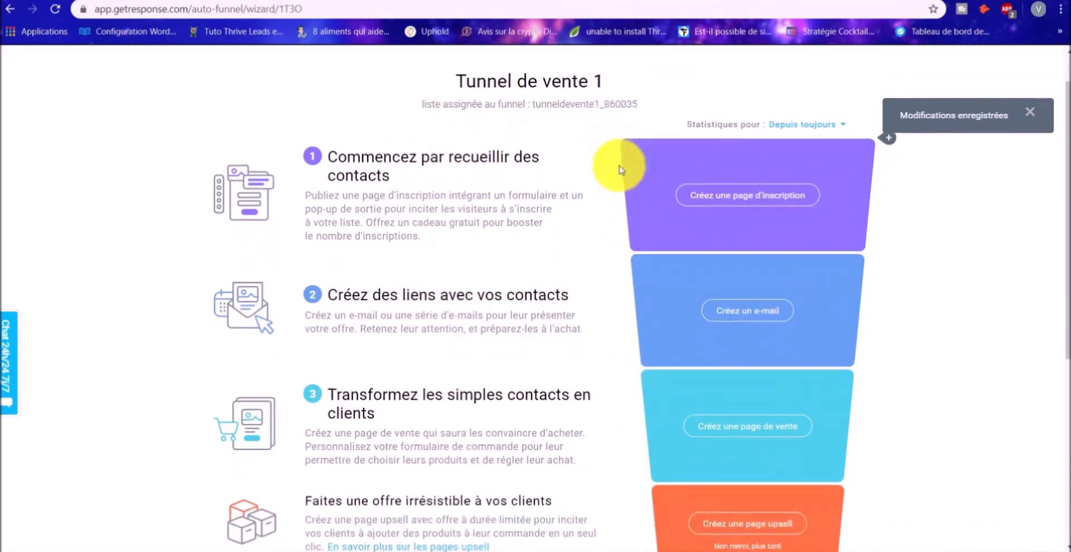
scroll(656, 309, up, 5)
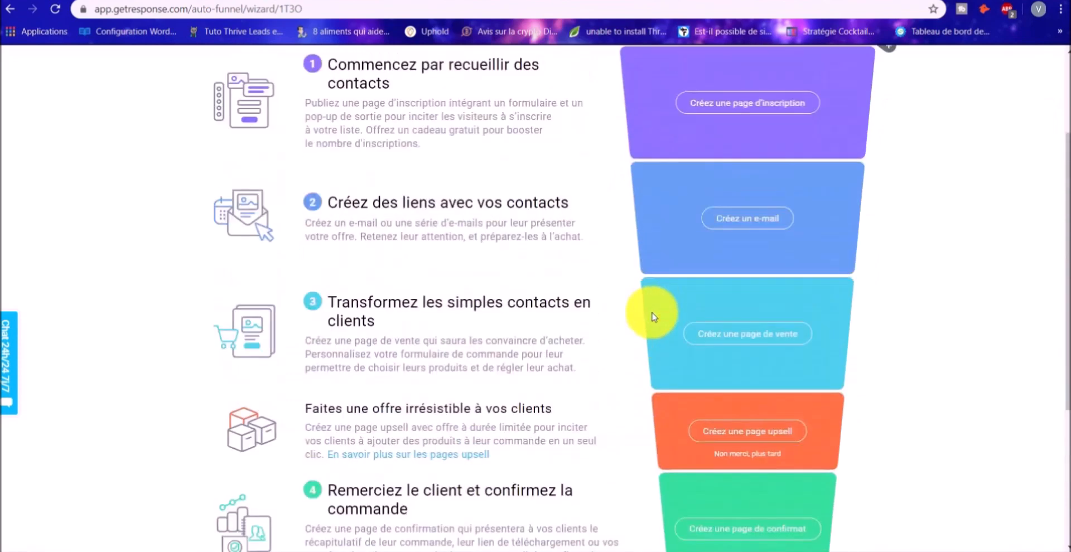
scroll(533, 235, up, 1)
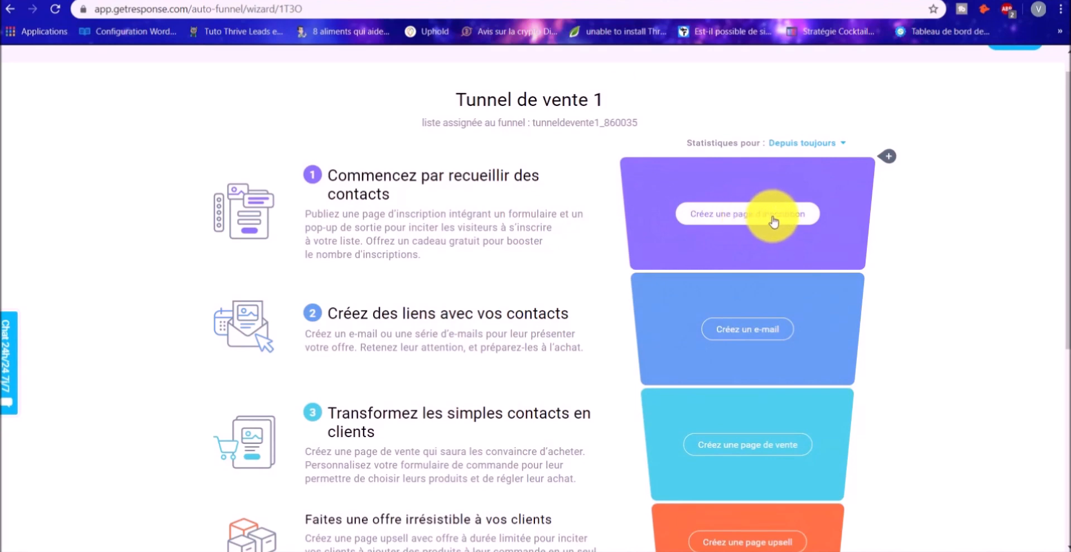
click(714, 215)
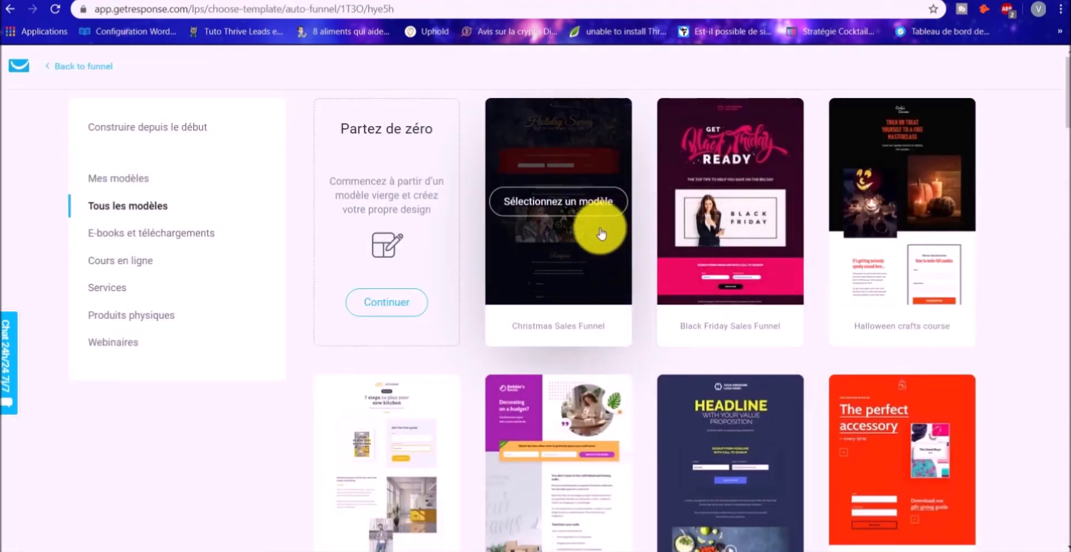
- Choose the "Marketing foundations" template for the signup page, name it "page de capture" and use it
scroll(600, 233, down, 8)
scroll(622, 317, down, 10)
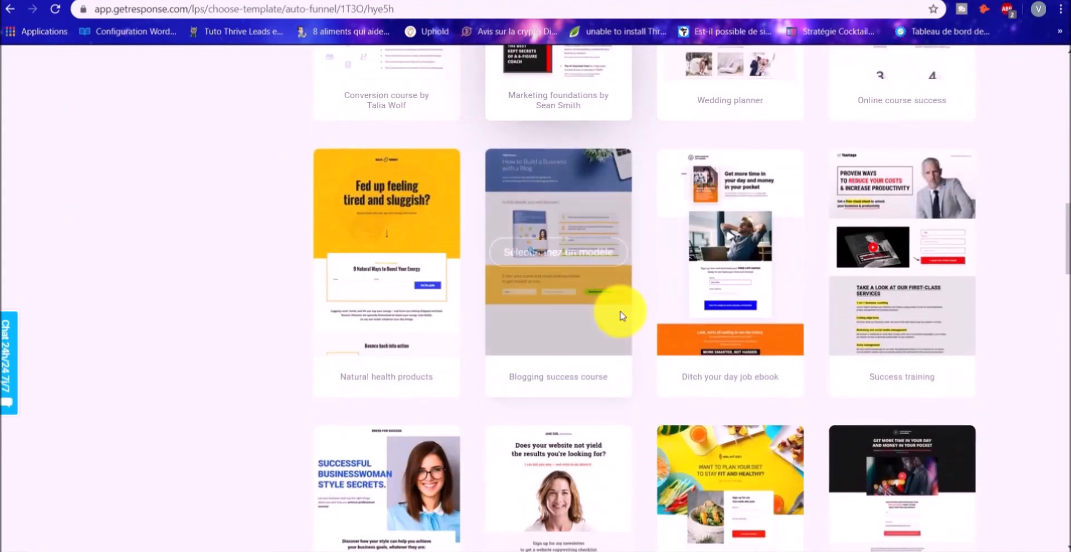
scroll(621, 317, up, 3)
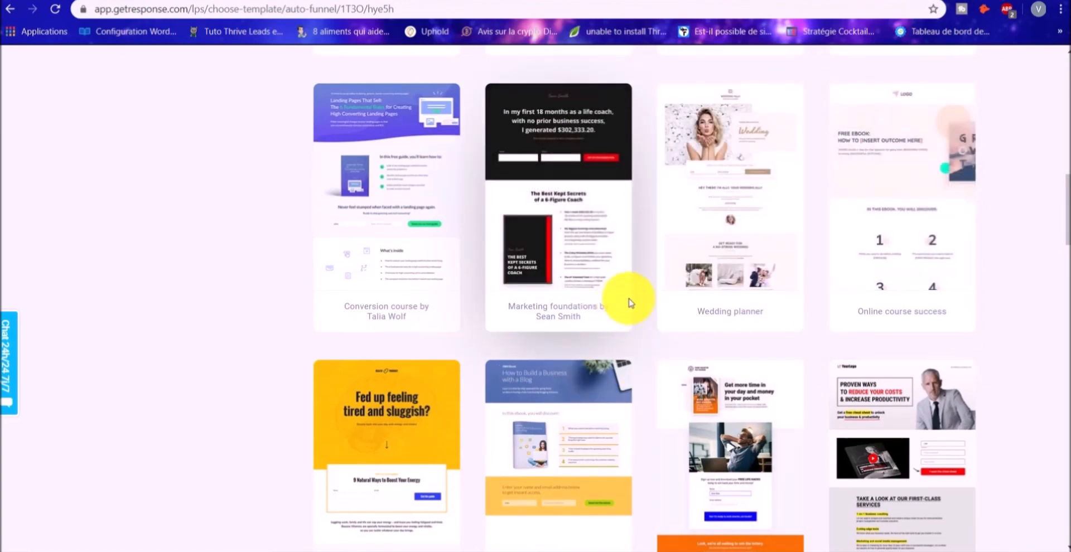
scroll(630, 295, down, 2)
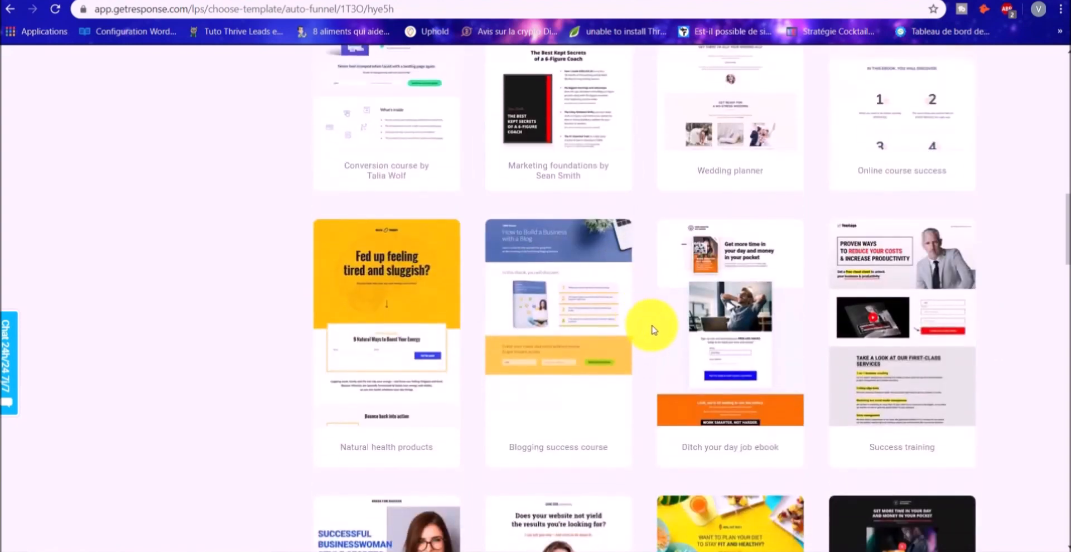
scroll(652, 329, up, 2)
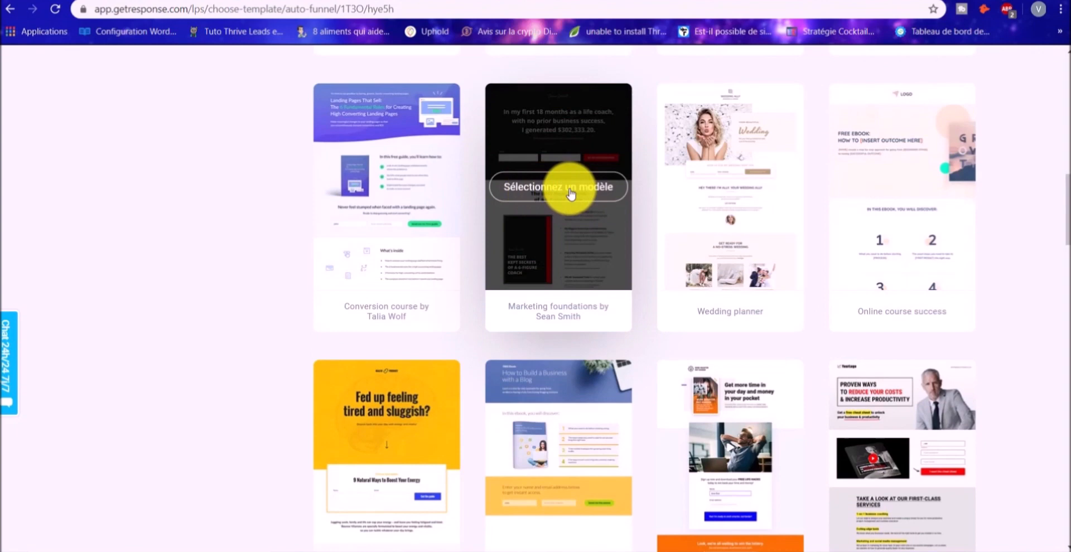
click(560, 189)
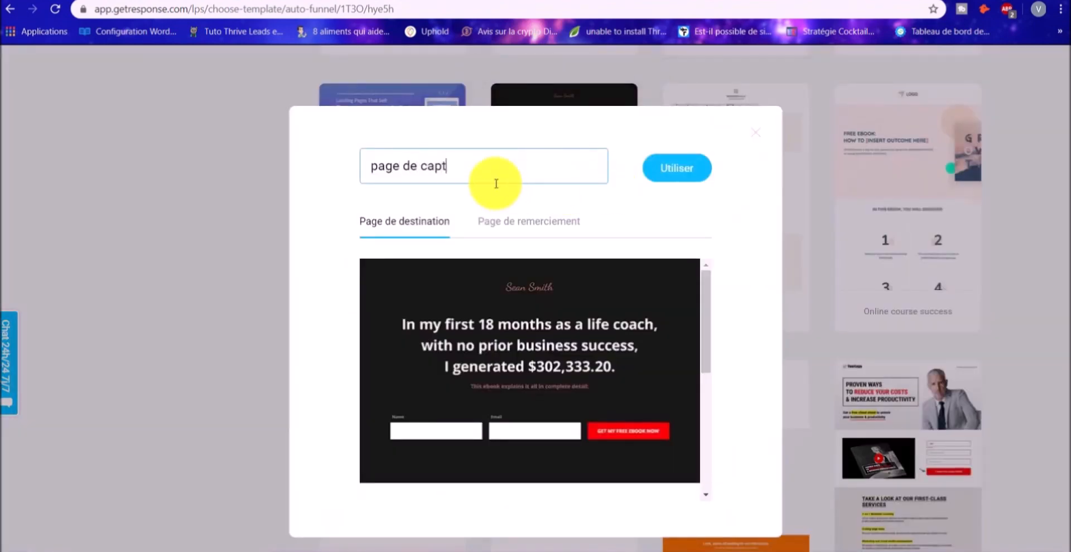
click(677, 169)
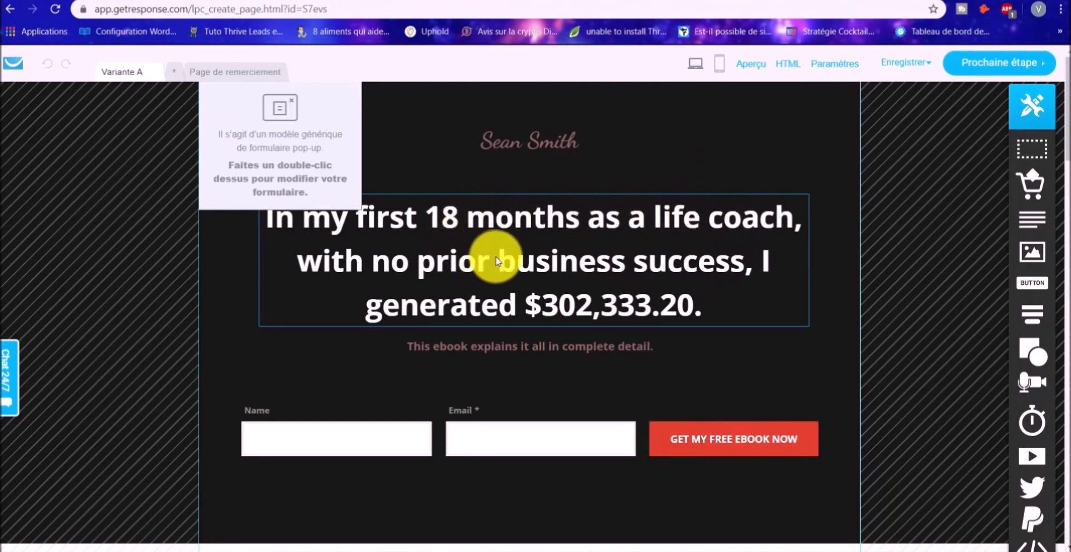
- Replace the signup page's main headline with "Mon texte"
double_click(470, 234)
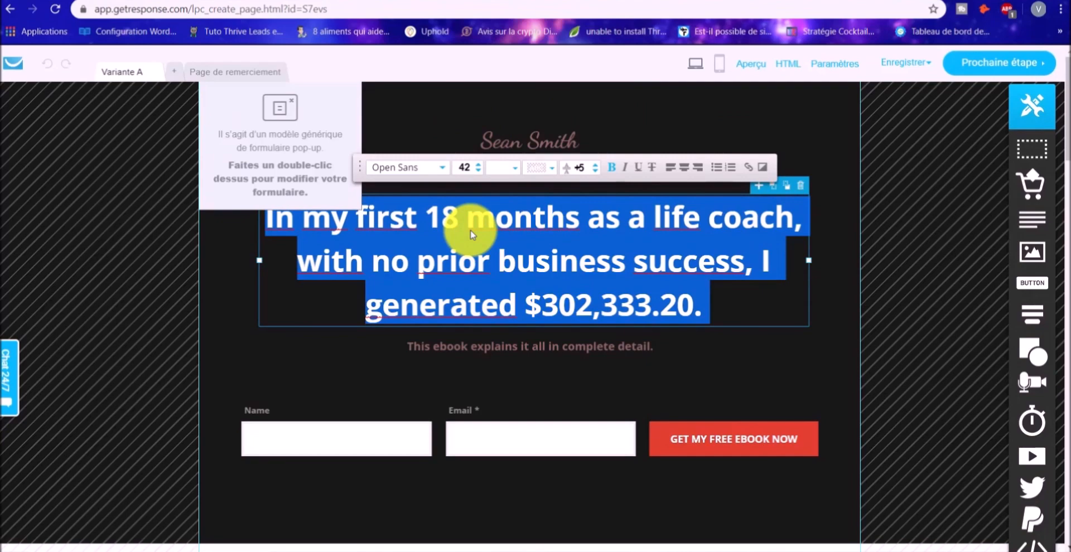
text(Mon texte)
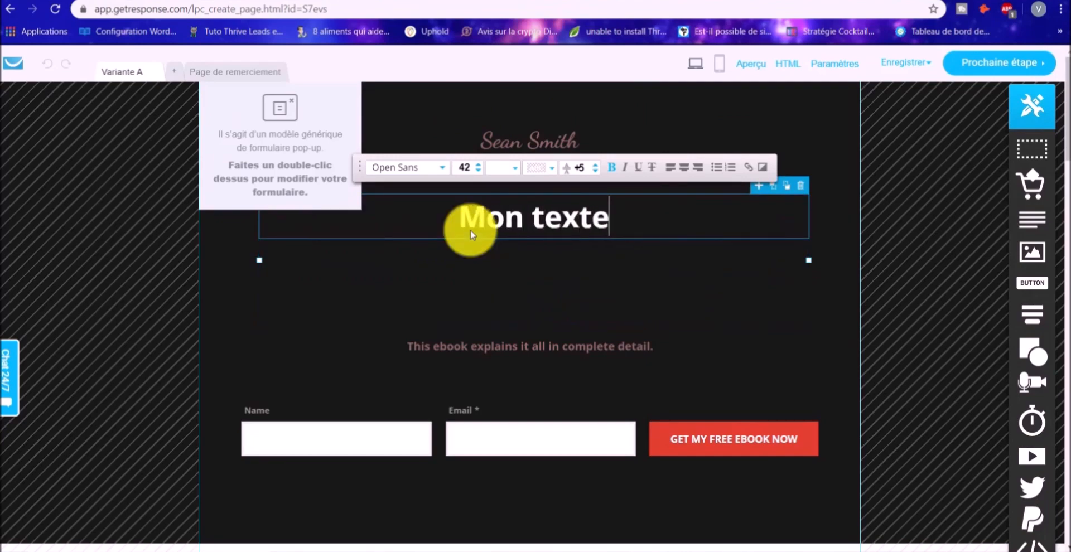
click(604, 343)
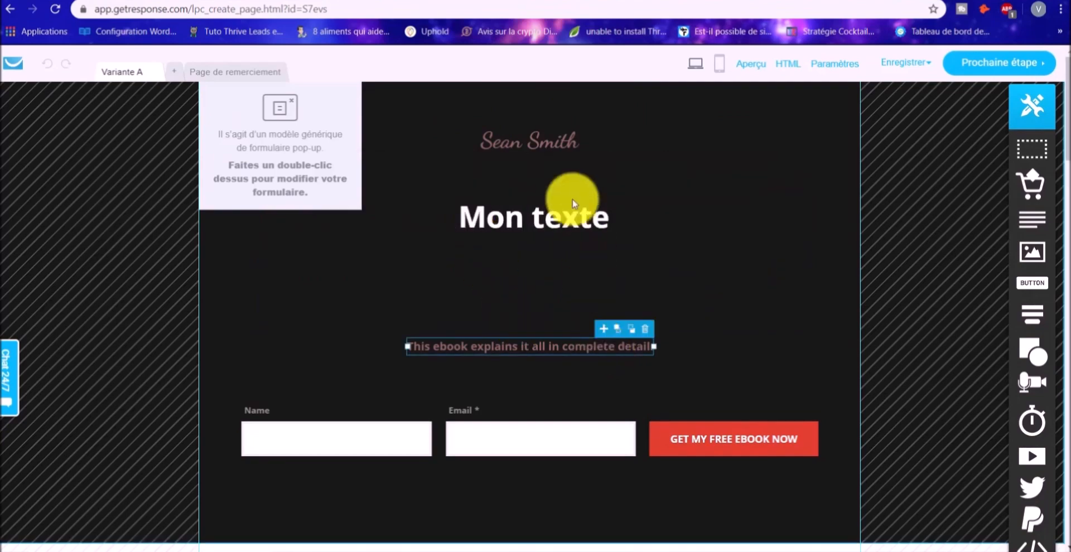
- Examine the remaining sections of the signup page down to the second form and footer
scroll(641, 255, down, 4)
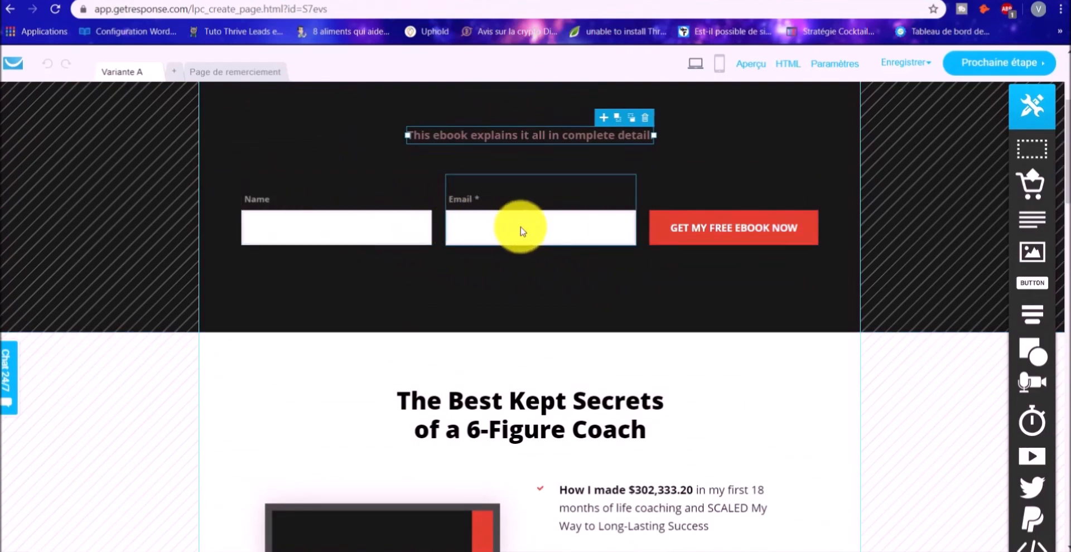
scroll(580, 223, down, 8)
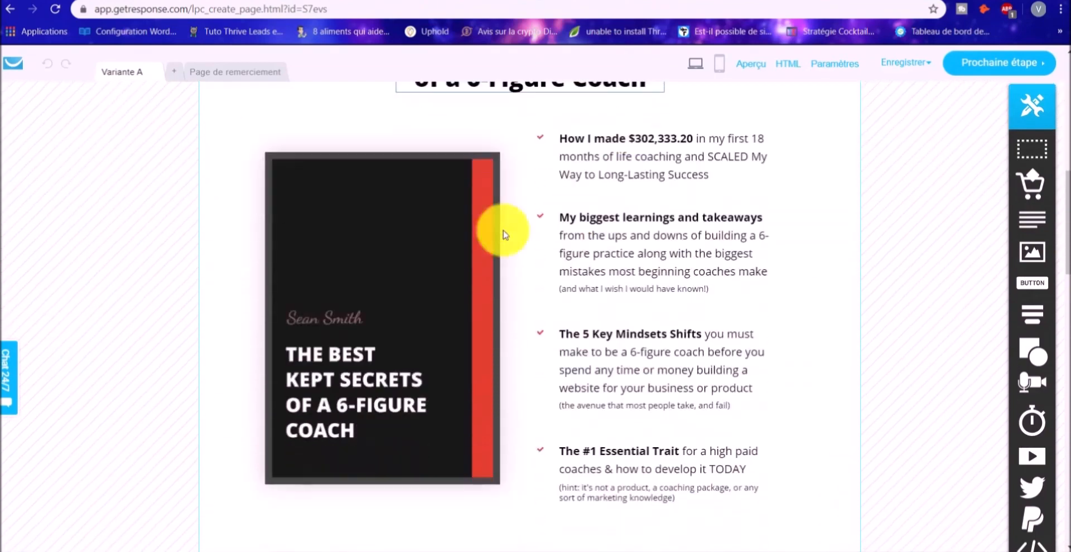
scroll(576, 273, down, 15)
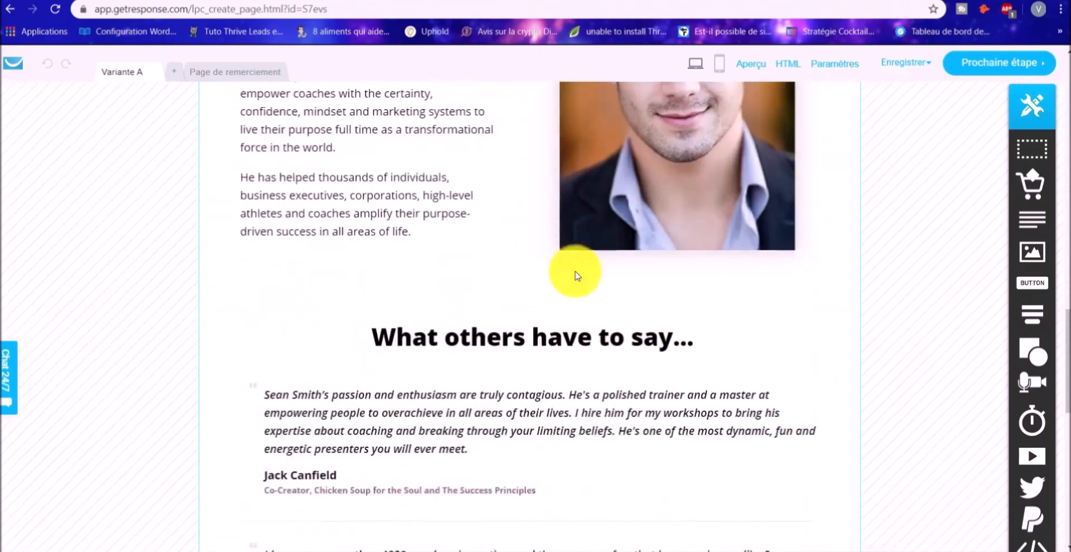
scroll(568, 270, down, 7)
scroll(490, 353, up, 13)
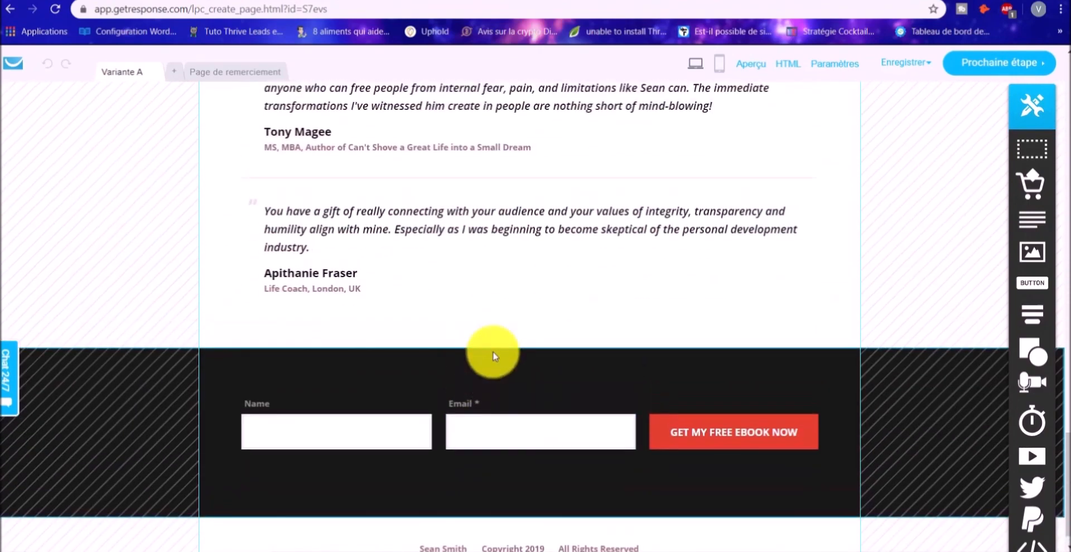
scroll(520, 366, up, 20)
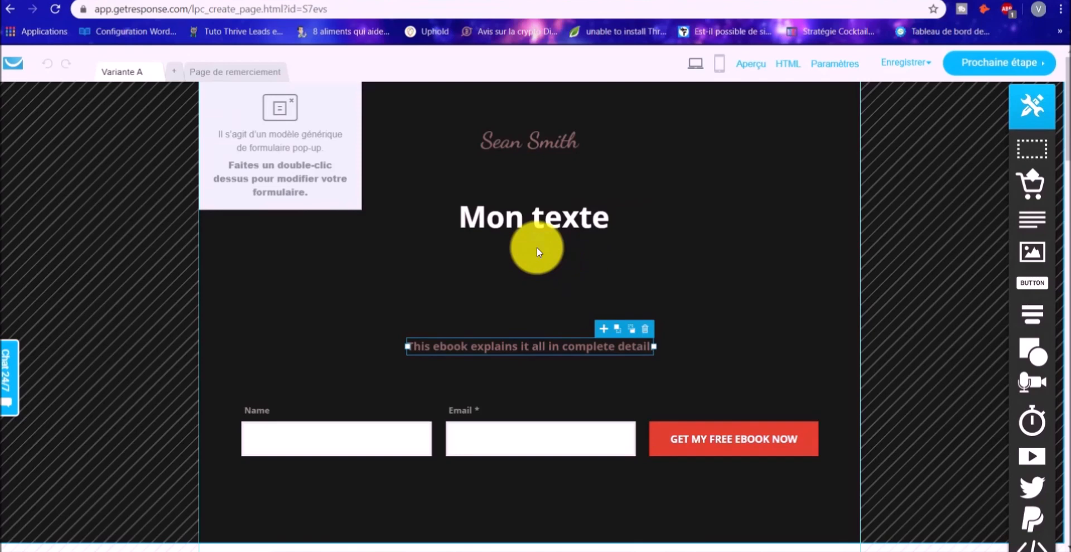
- Proceed to the signup page's settings and enter "Description" as its SEO description
click(994, 68)
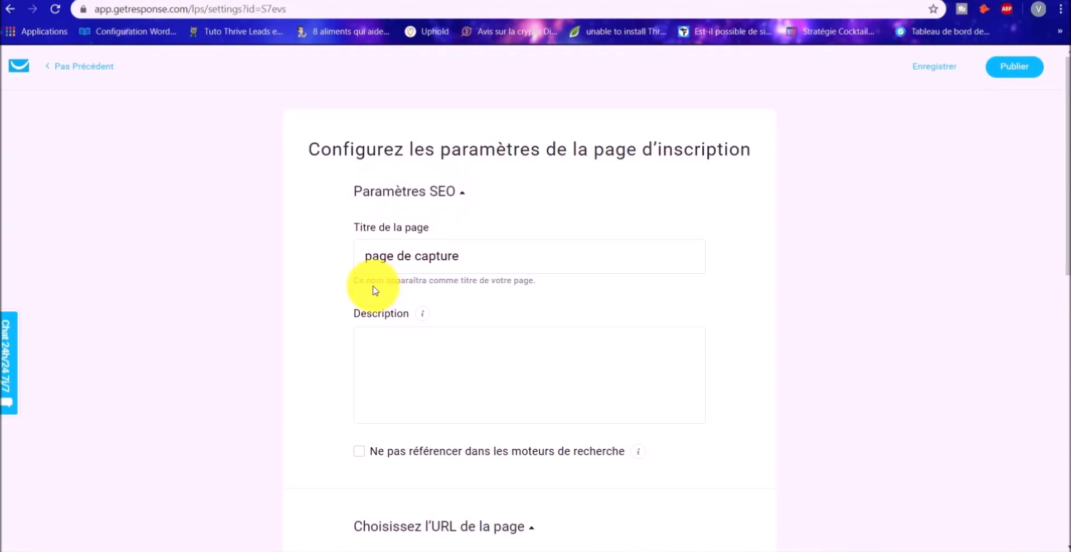
scroll(373, 276, down, 3)
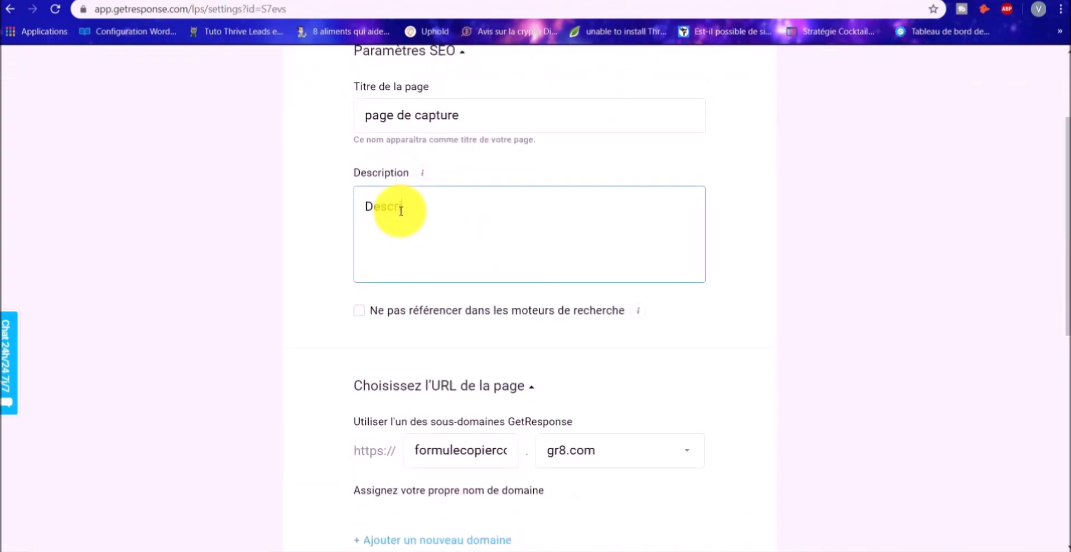
scroll(401, 211, down, 3)
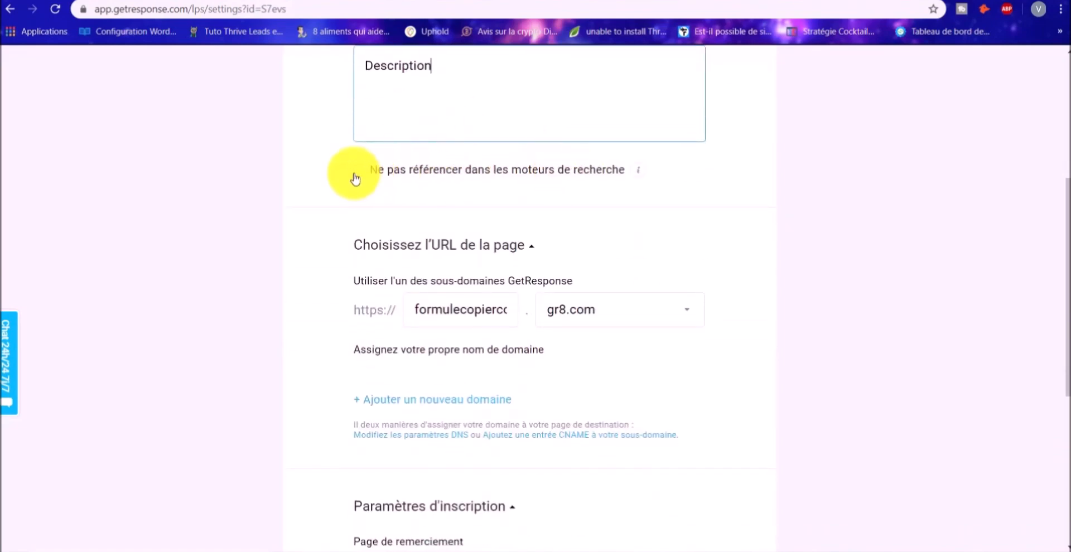
- Set the thank-you page to "Page de remerciement par défaut" and publish the signup page
scroll(379, 200, down, 2)
drag(416, 238, 528, 240)
scroll(872, 218, down, 3)
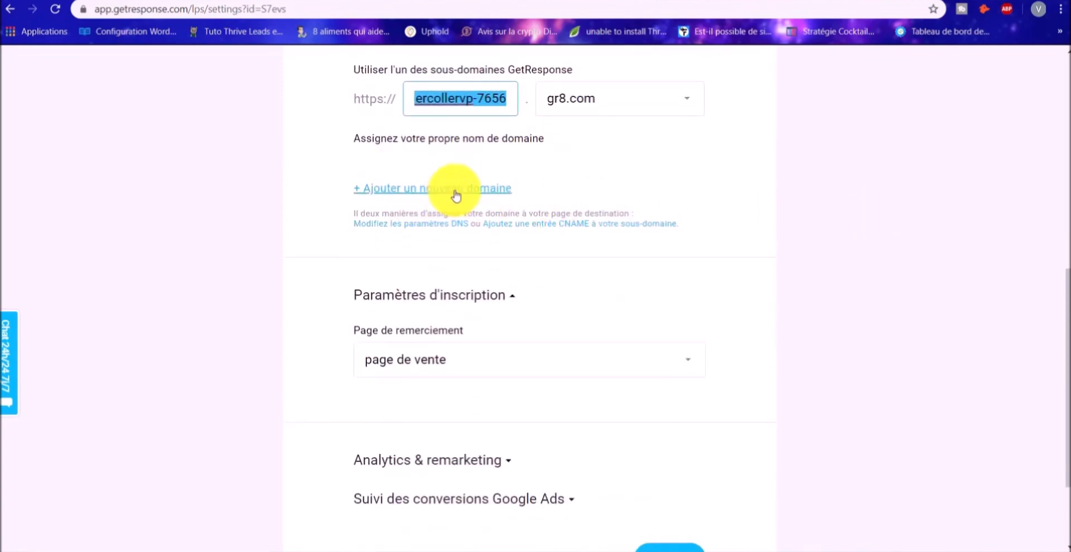
scroll(456, 193, down, 2)
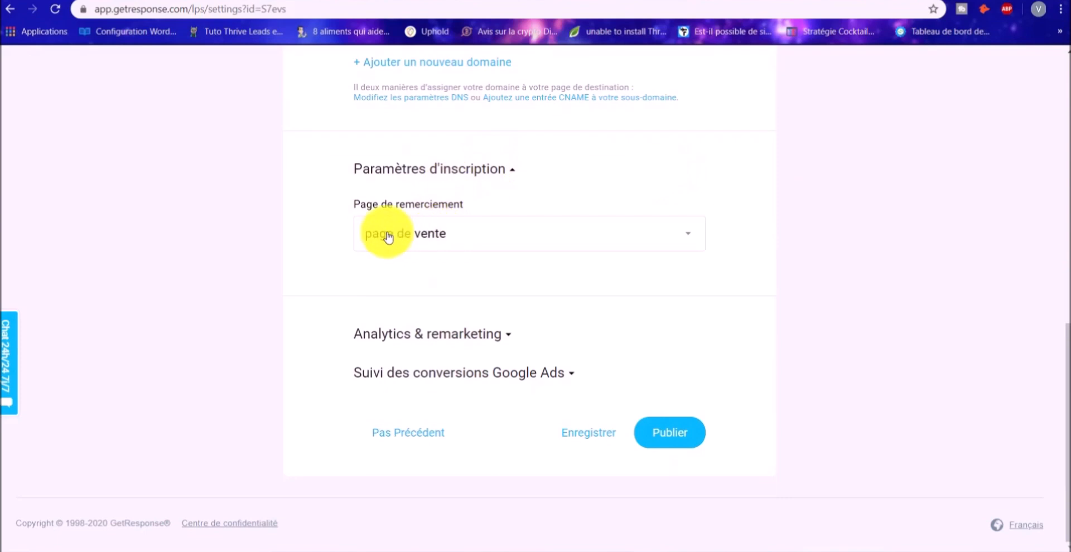
click(638, 235)
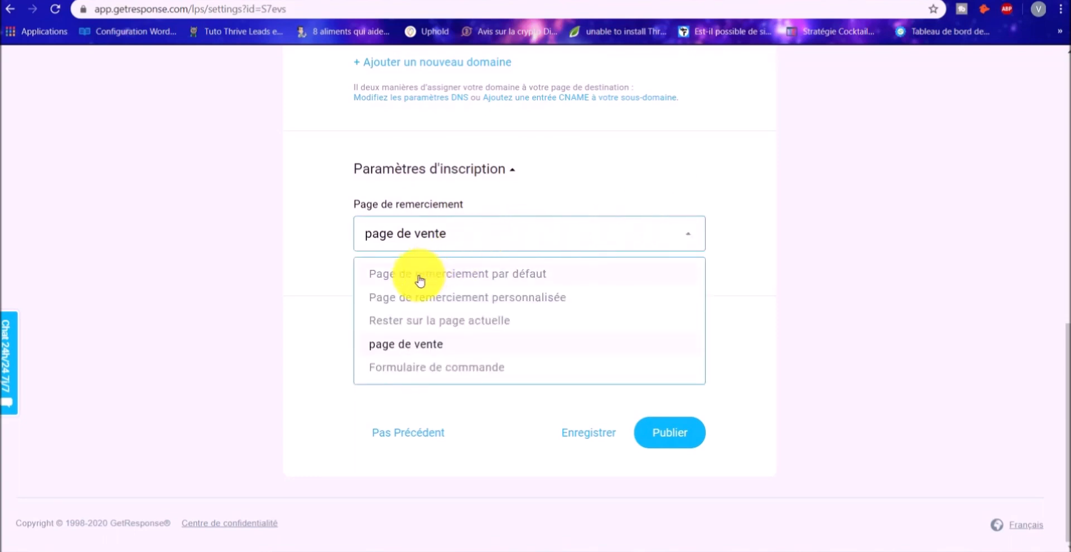
click(503, 284)
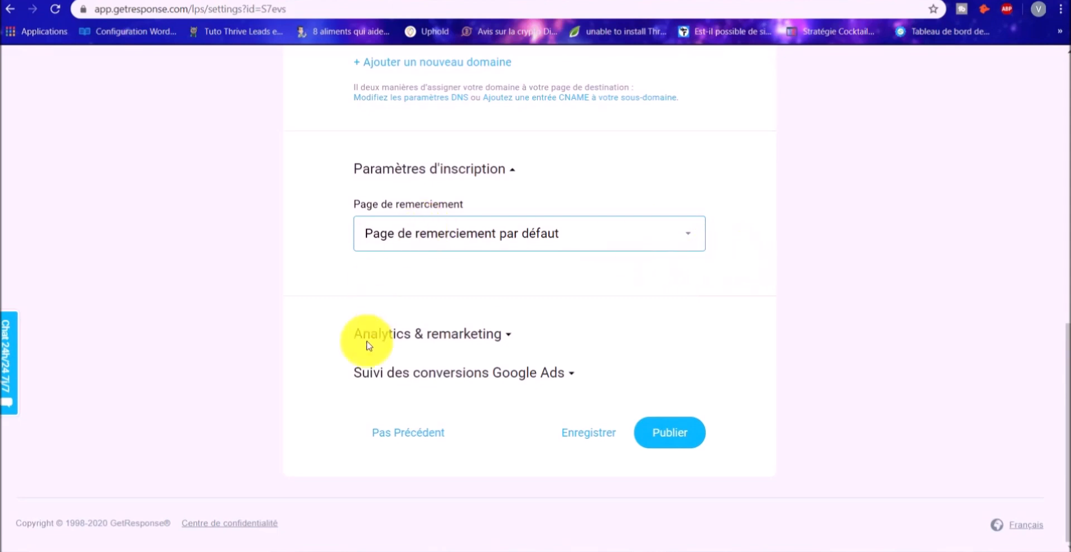
click(675, 433)
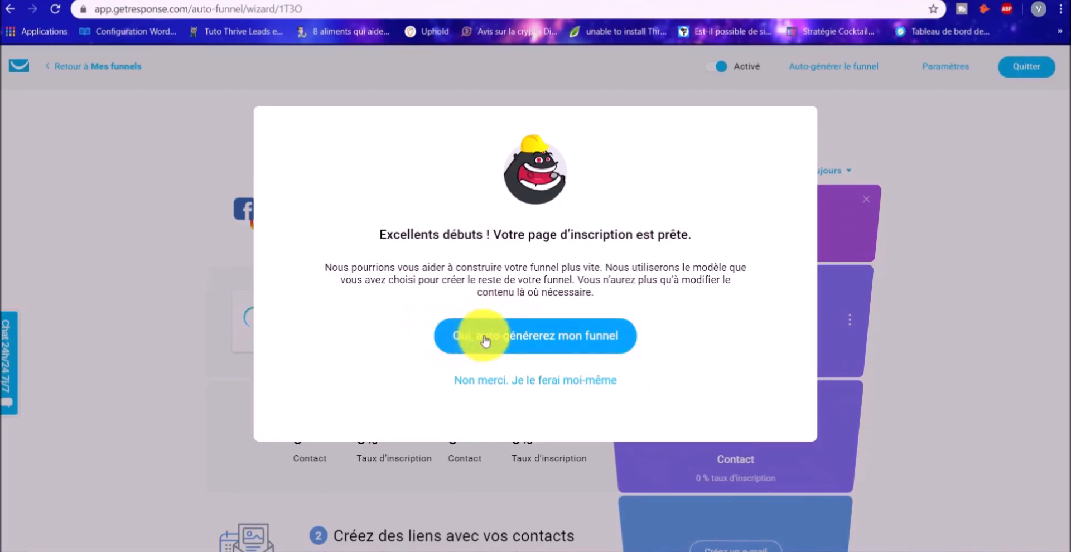
- Auto-generate the rest of the funnel, go to the finished funnel and dismiss the traffic tools offer
click(537, 341)
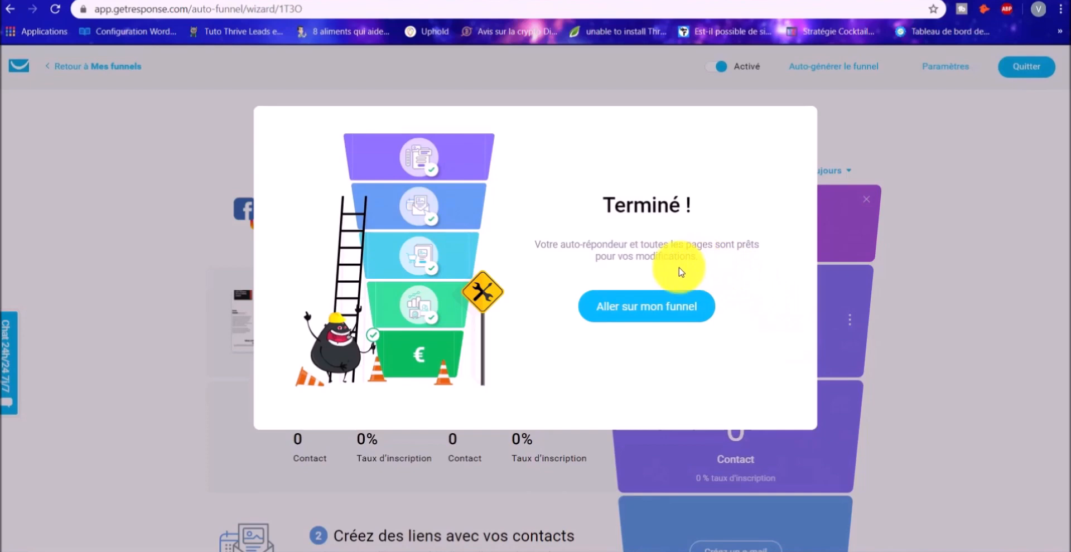
click(655, 311)
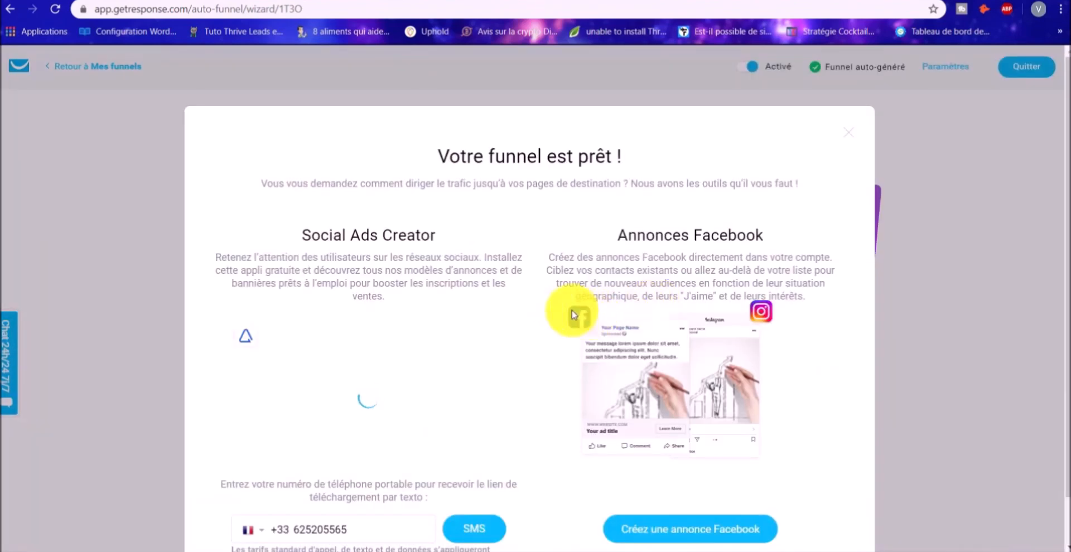
scroll(614, 272, down, 1)
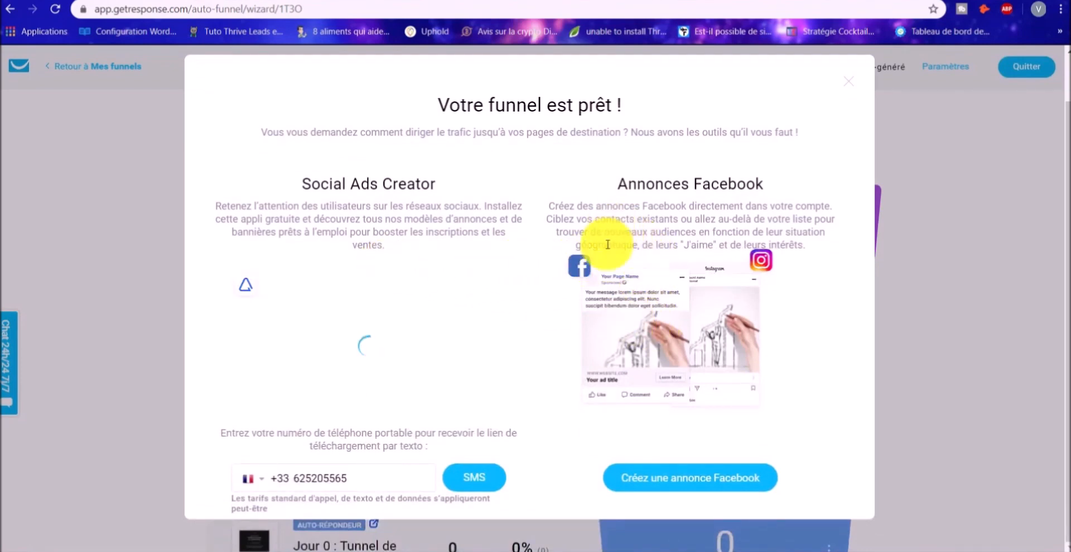
click(852, 84)
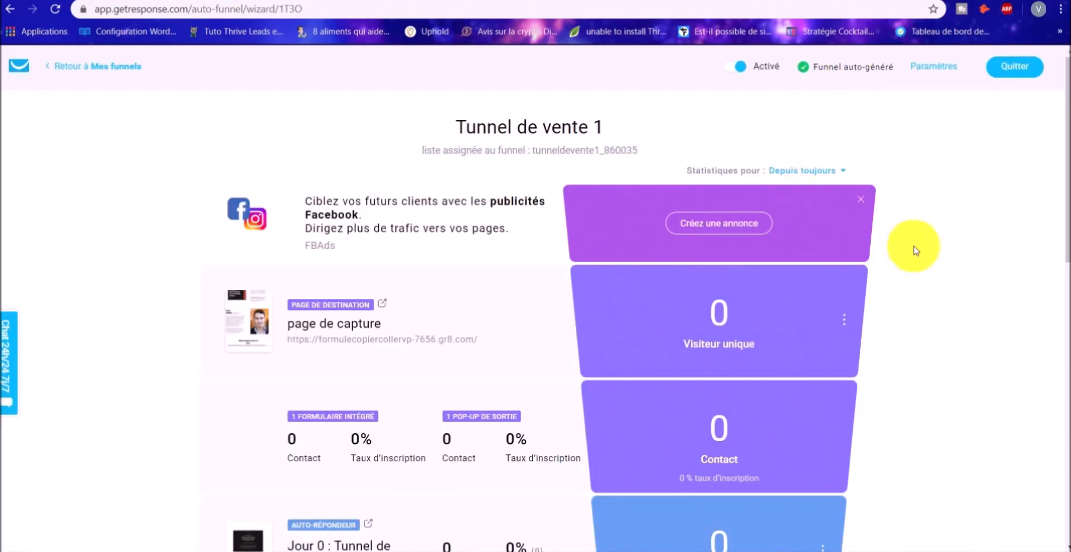
- Remove the Facebook ads stage from the start of the funnel
scroll(904, 246, down, 3)
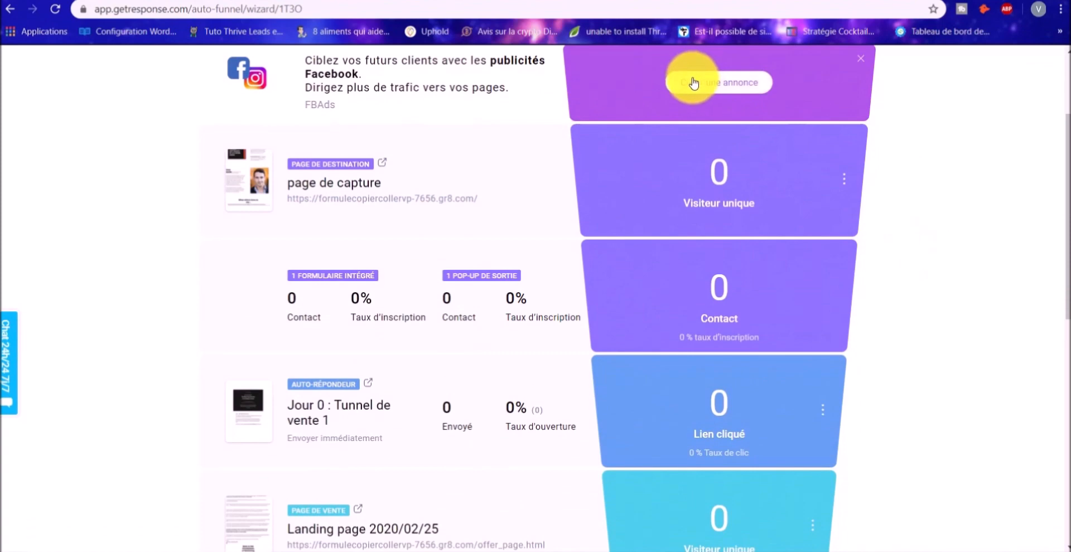
scroll(825, 92, up, 2)
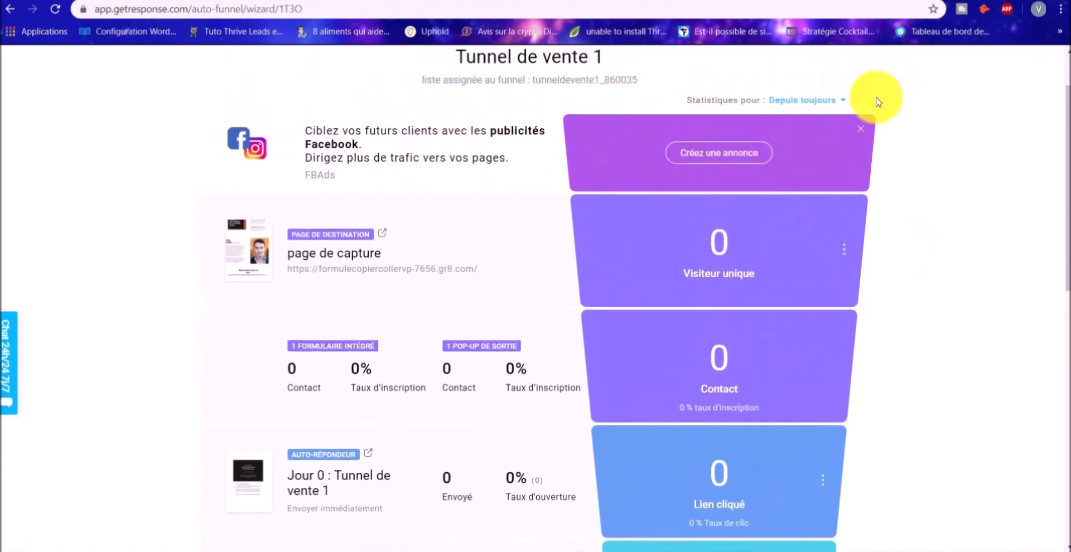
click(863, 134)
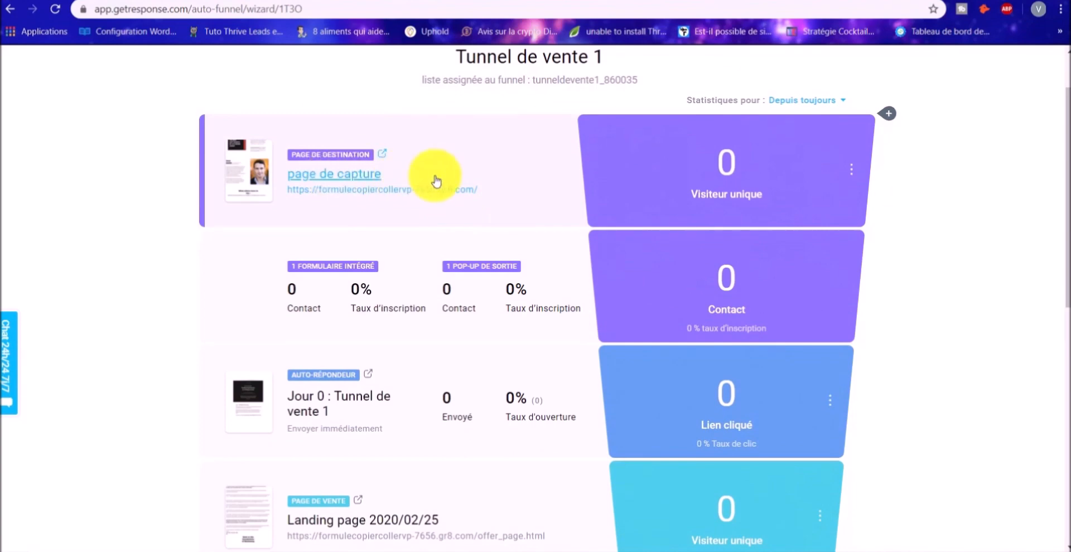
- Review the generated funnel stages and open the day 0 autoresponder "Tunnel de vente 1"
scroll(719, 162, down, 4)
scroll(742, 308, up, 5)
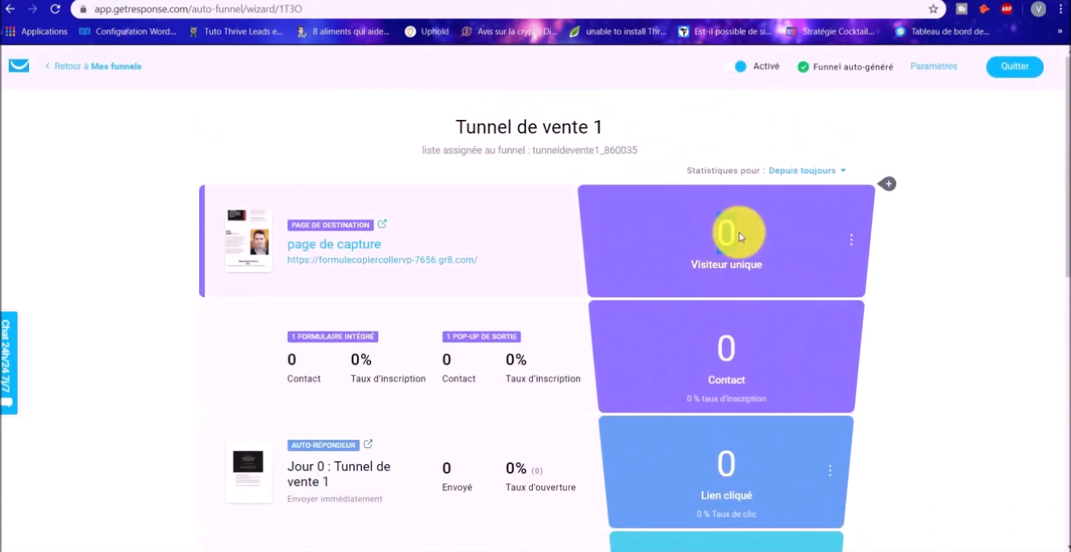
scroll(658, 253, down, 1)
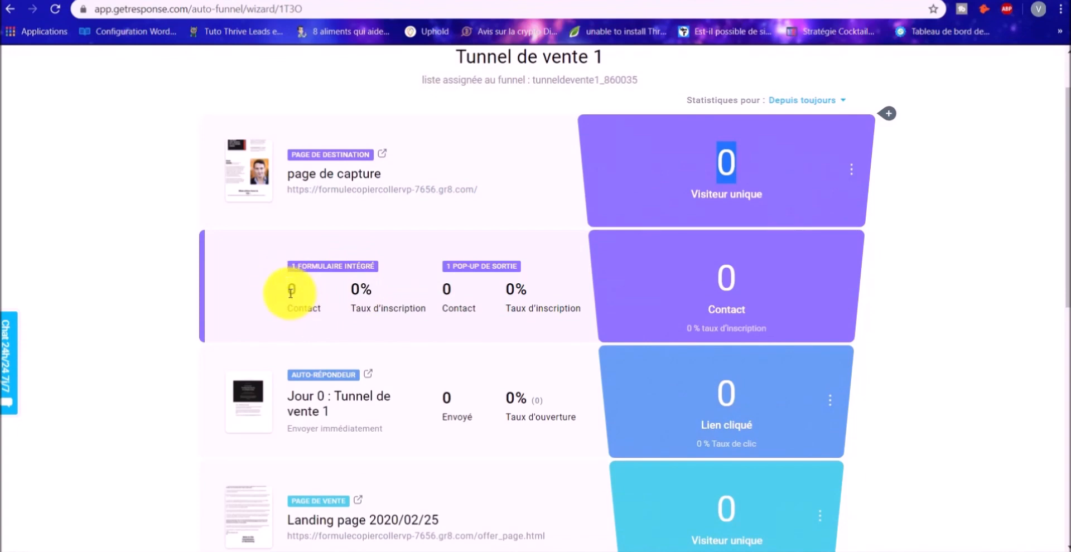
scroll(474, 293, down, 2)
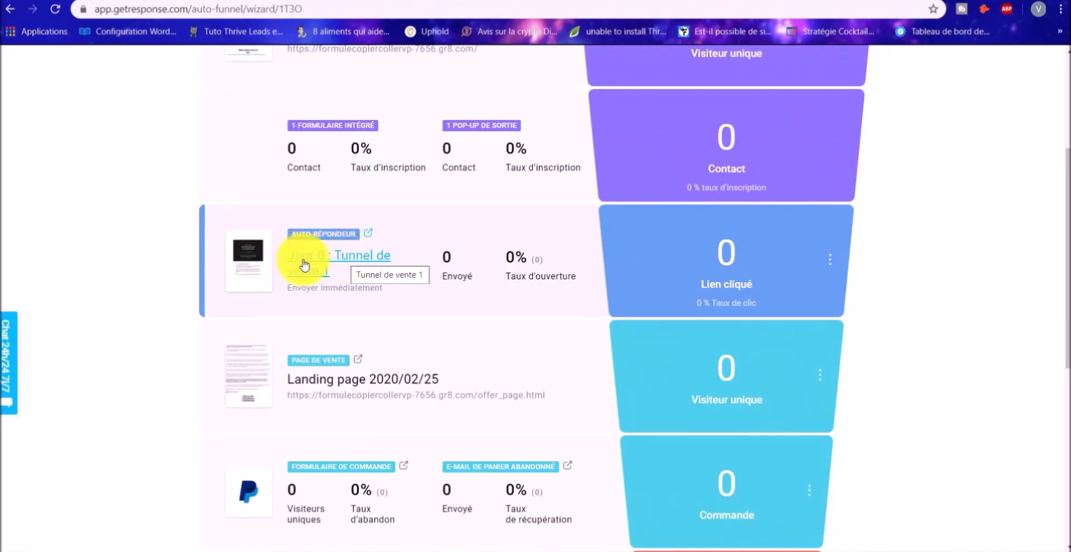
click(340, 262)
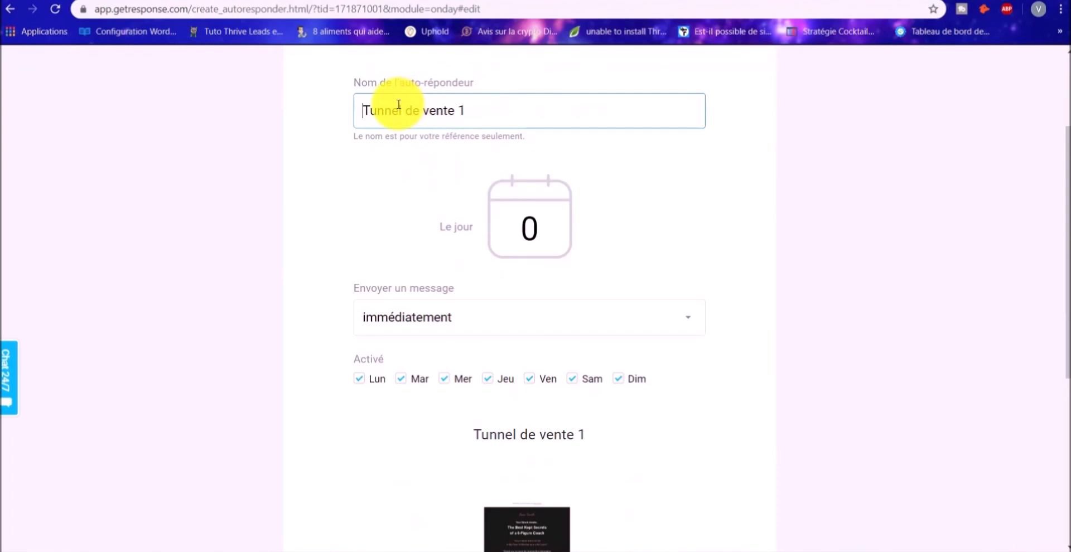
- Examine the autoresponder's send day, sending time, active weekdays and message preview
scroll(541, 170, down, 3)
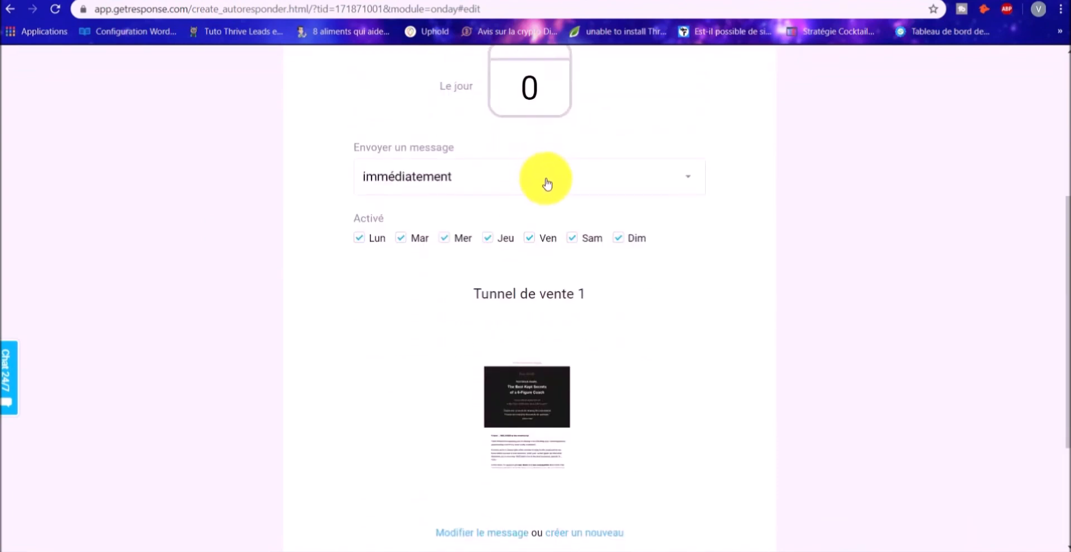
scroll(552, 217, up, 2)
double_click(521, 160)
scroll(640, 167, down, 2)
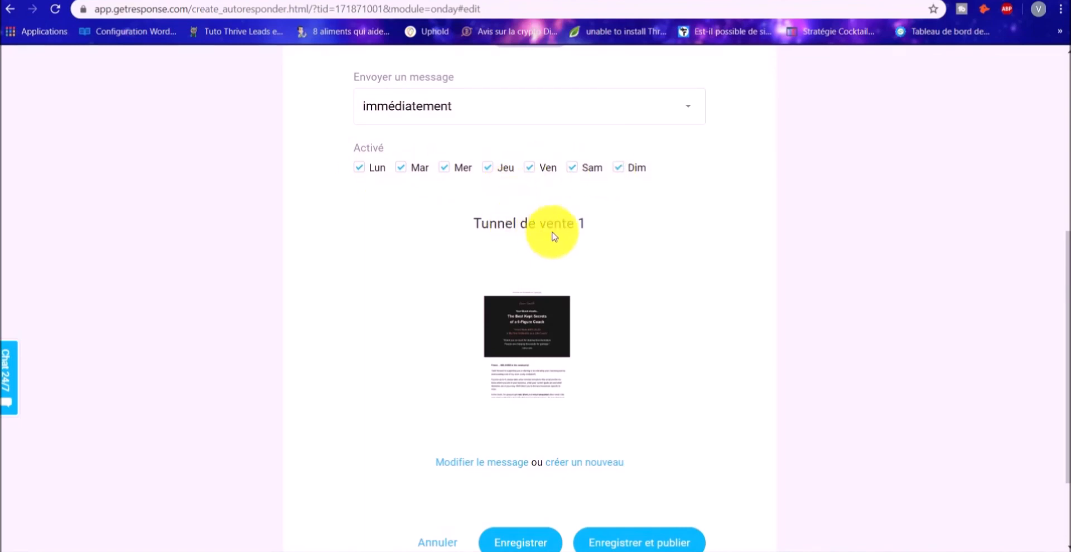
scroll(553, 236, down, 3)
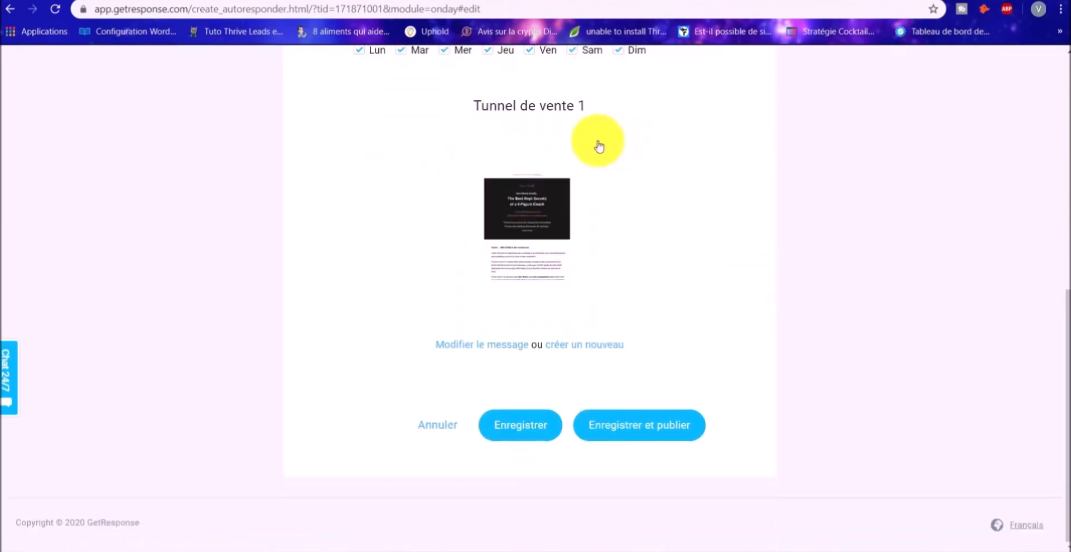
mouse_move(552, 149)
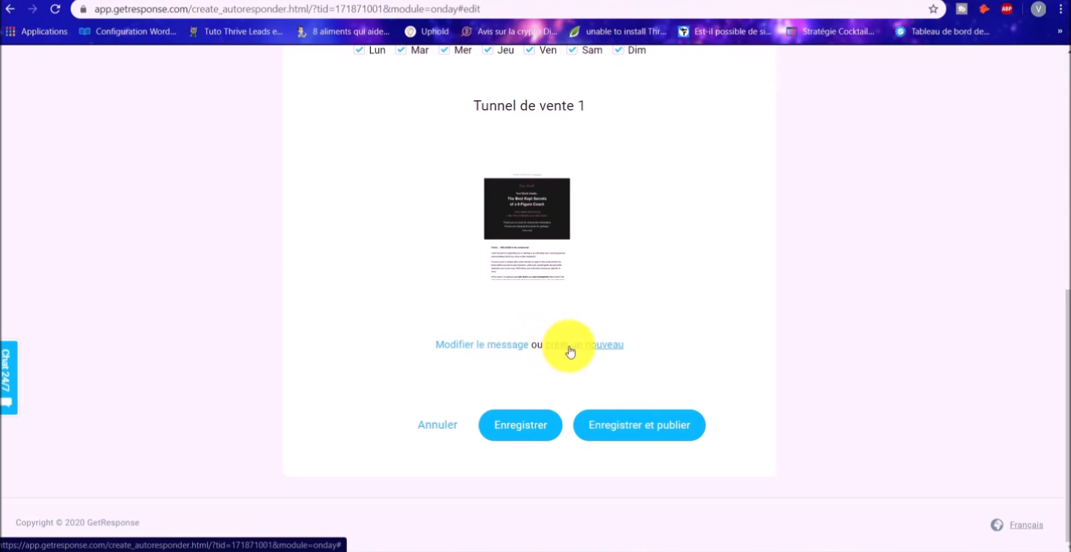
- Edit the autoresponder's message, set its subject to "Ton ebook offert" and proceed to the message content
click(478, 349)
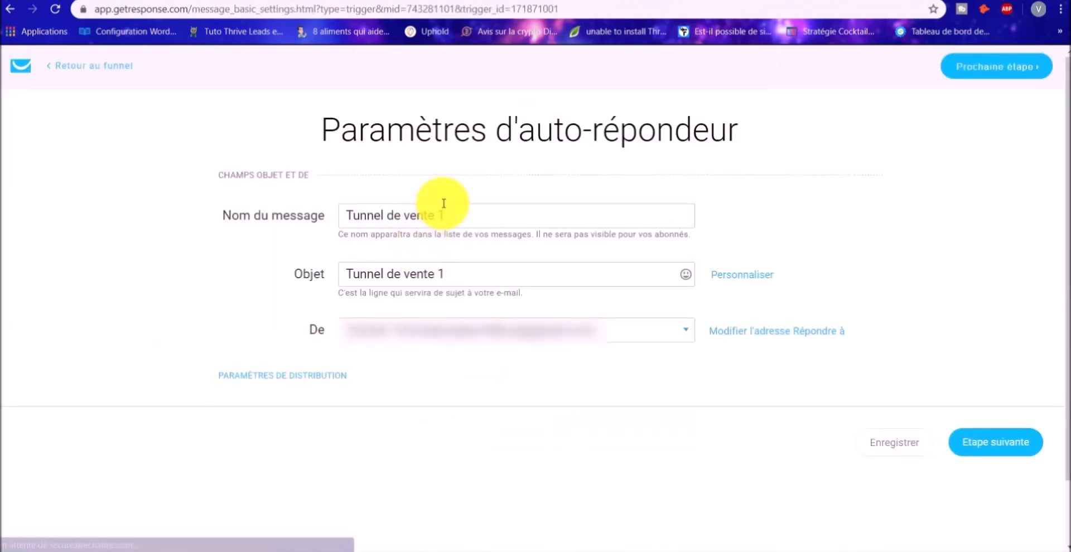
drag(470, 218, 333, 218)
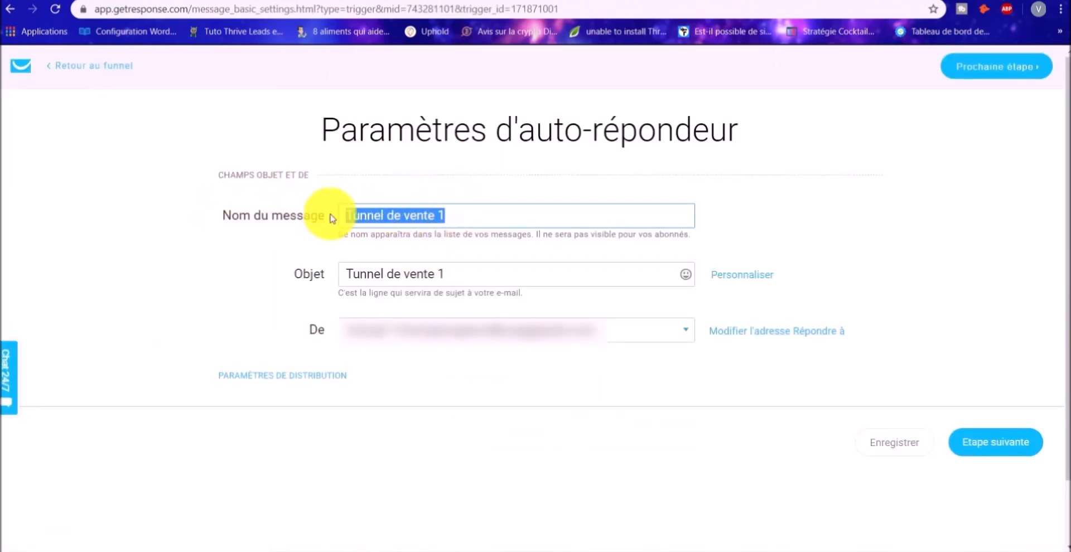
click(356, 217)
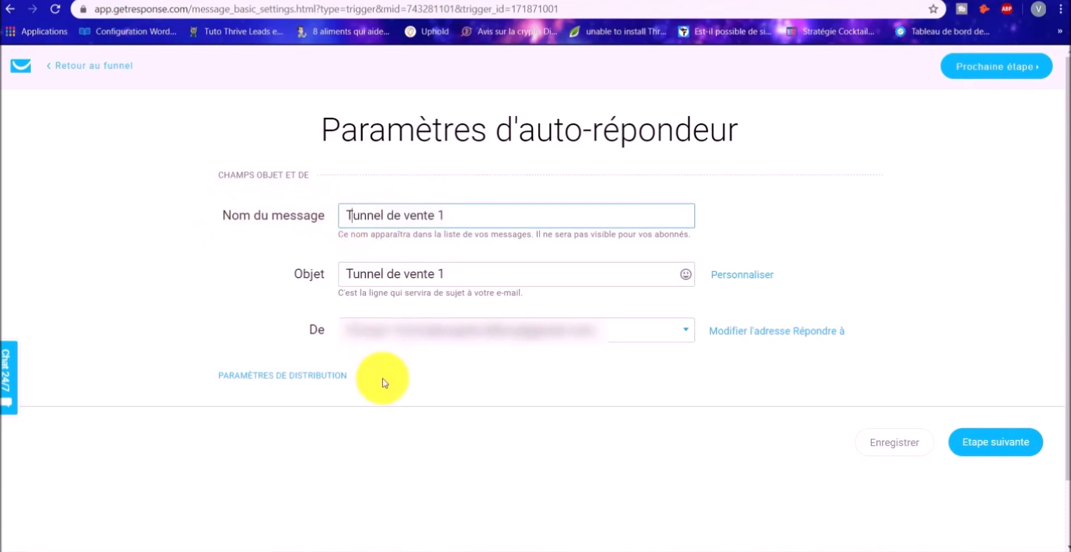
drag(346, 276, 650, 270)
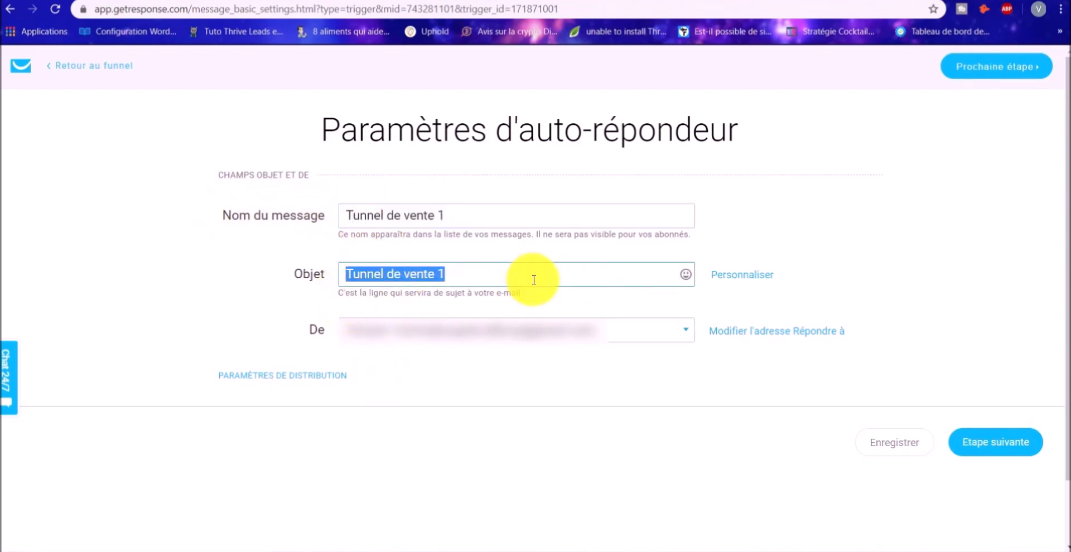
text(Ton ebook offert)
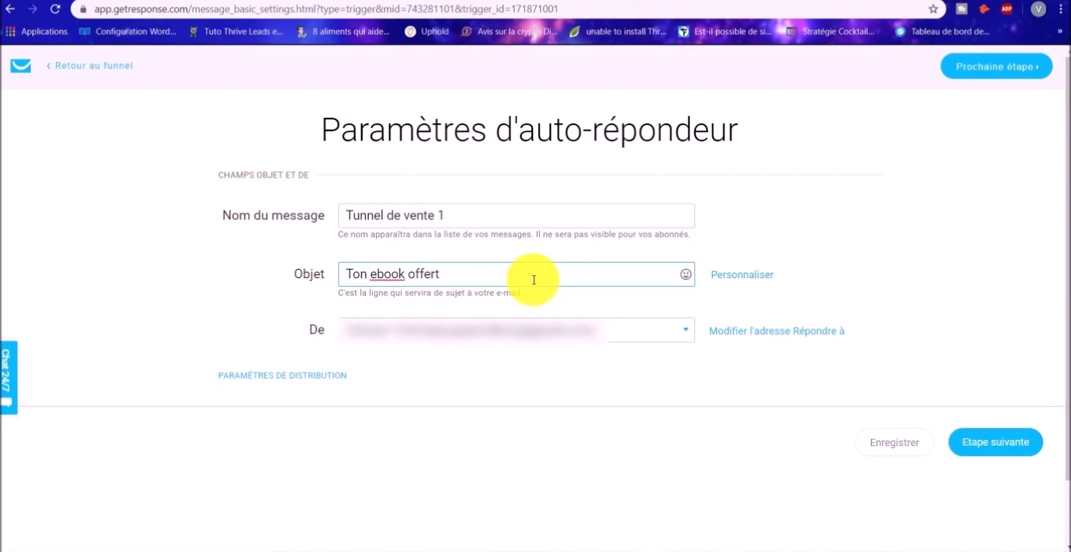
click(1018, 453)
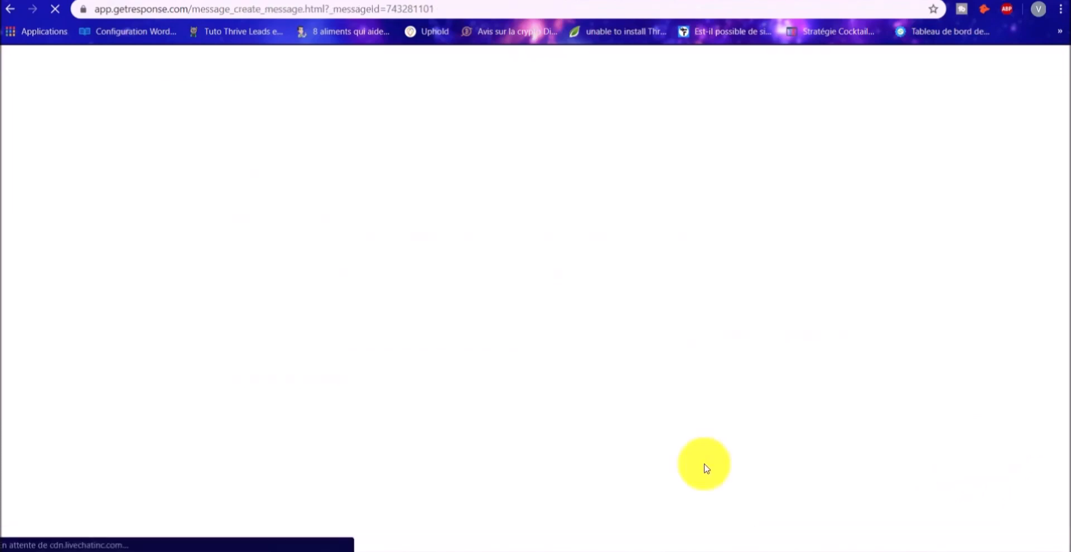
- Examine the email template's header, headline, body text and links down to the closing testimonial
scroll(423, 217, down, 10)
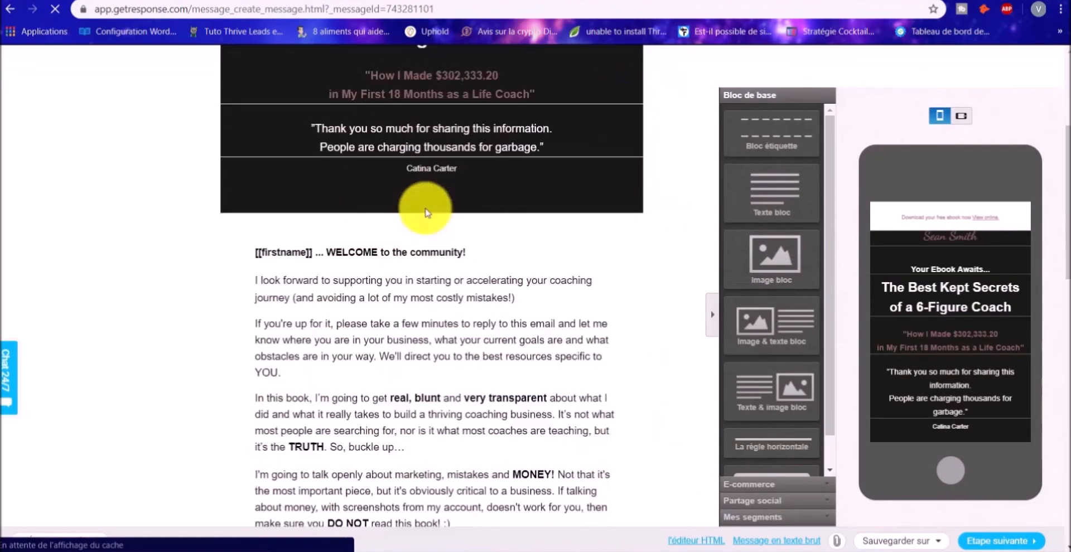
scroll(430, 345, down, 8)
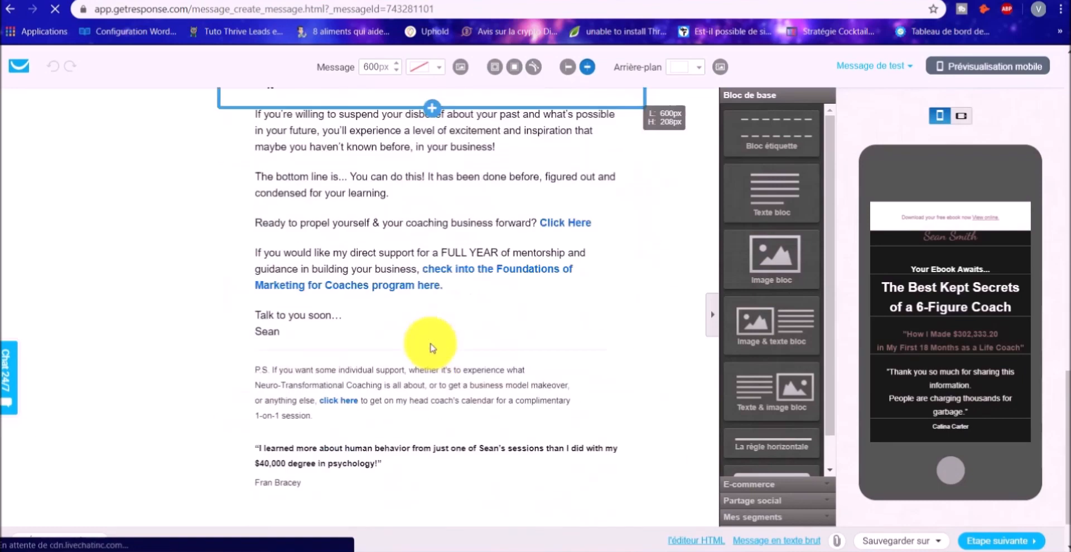
scroll(401, 254, up, 15)
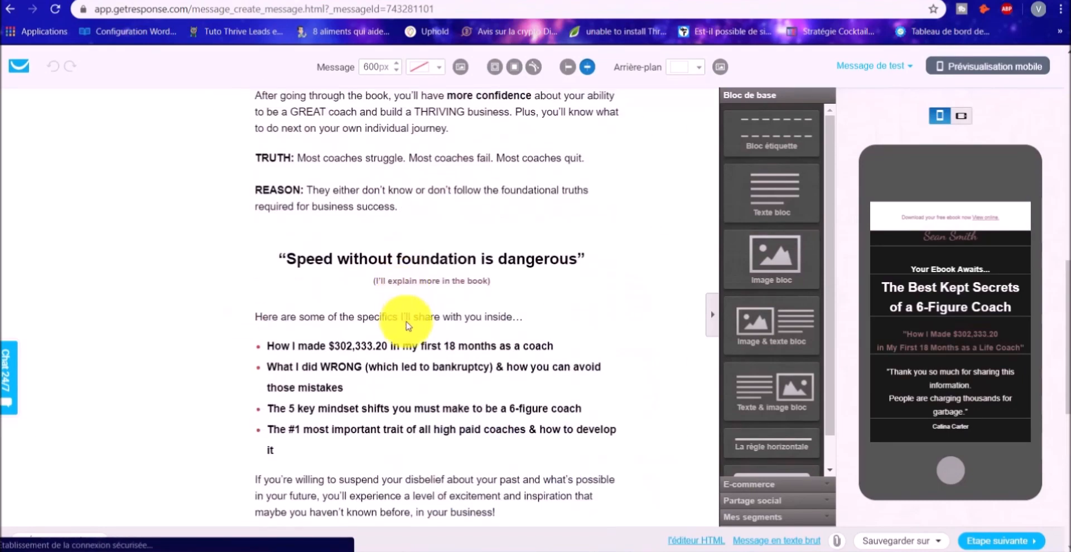
scroll(418, 248, up, 2)
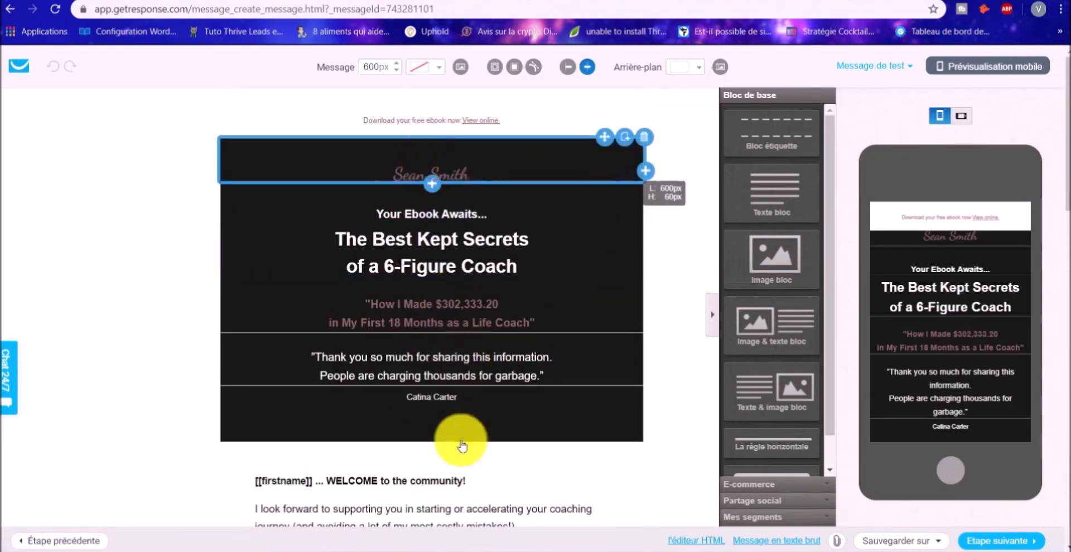
click(456, 168)
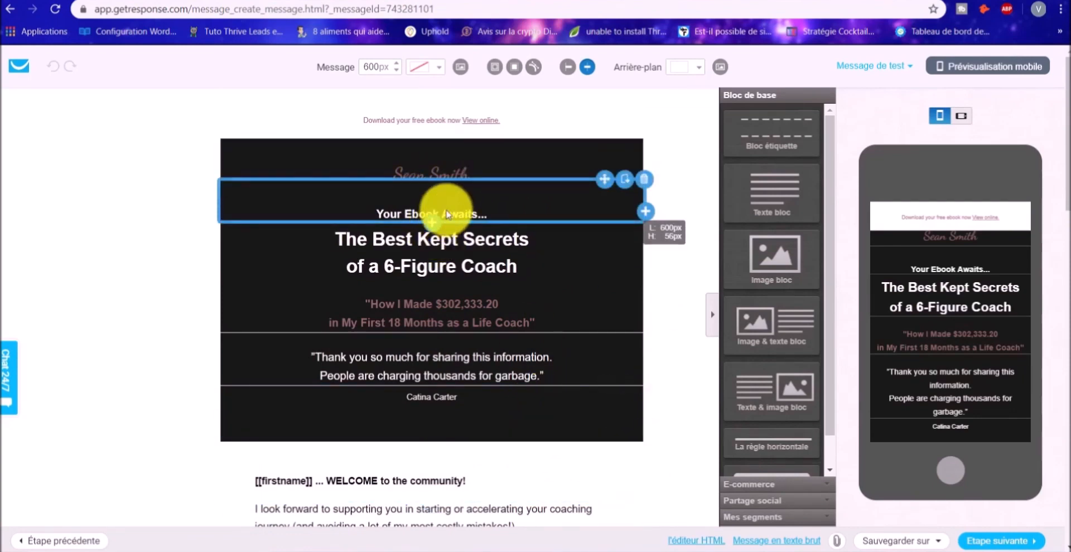
triple_click(473, 258)
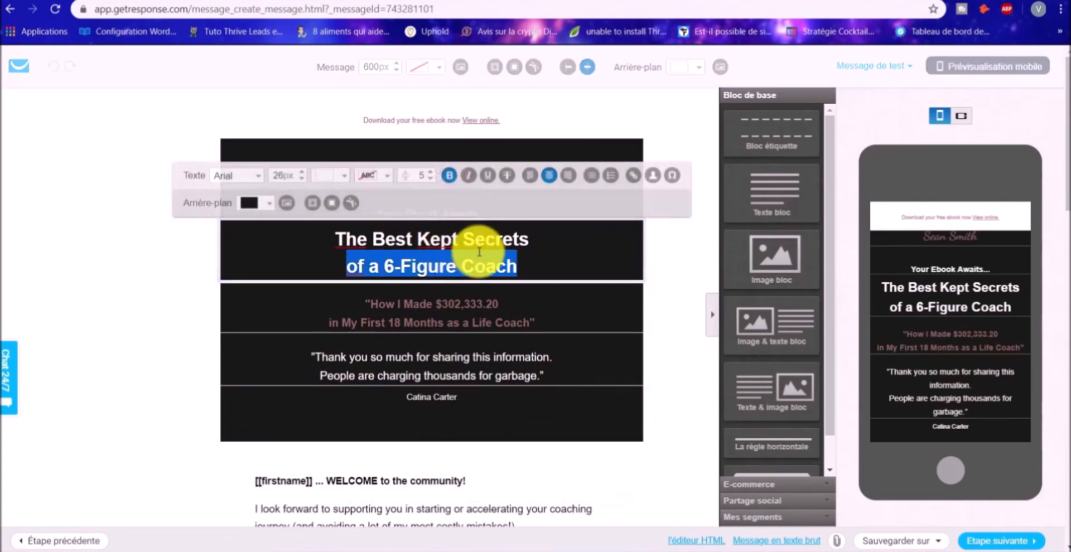
click(535, 336)
scroll(435, 338, down, 7)
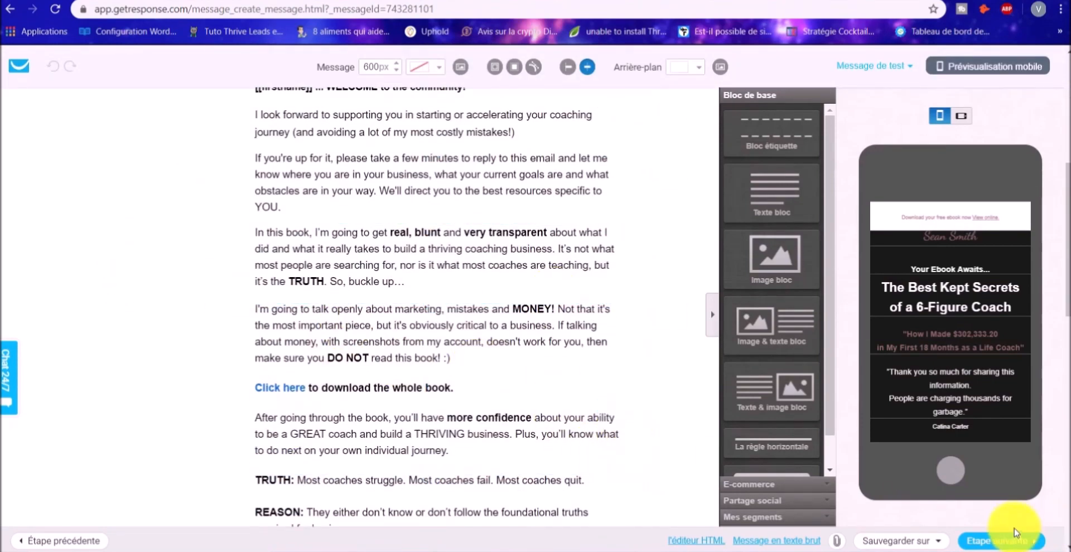
- Accept the email content and save and publish the day 0 autoresponder
click(1013, 545)
scroll(658, 257, down, 6)
scroll(599, 190, down, 2)
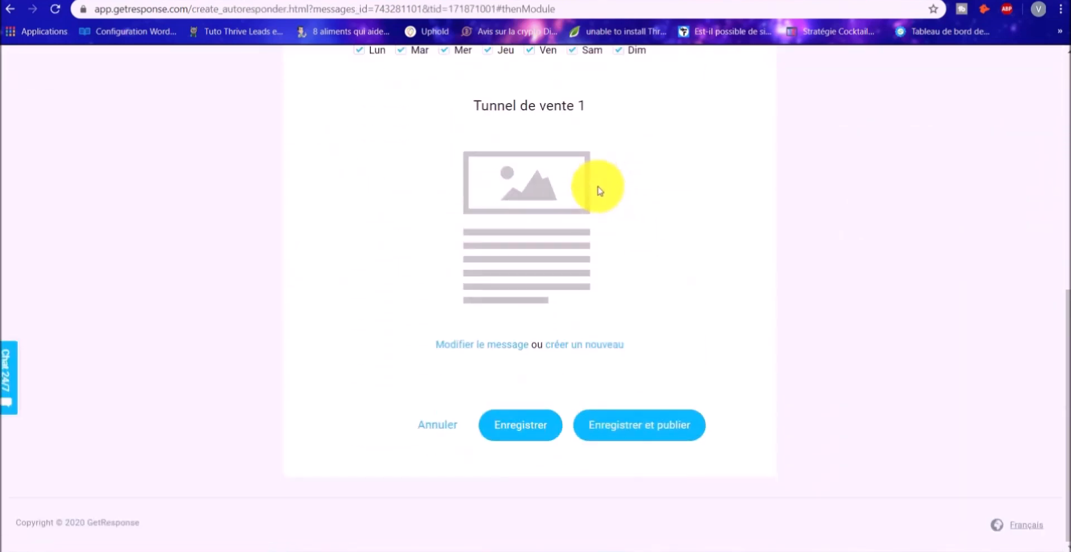
click(655, 433)
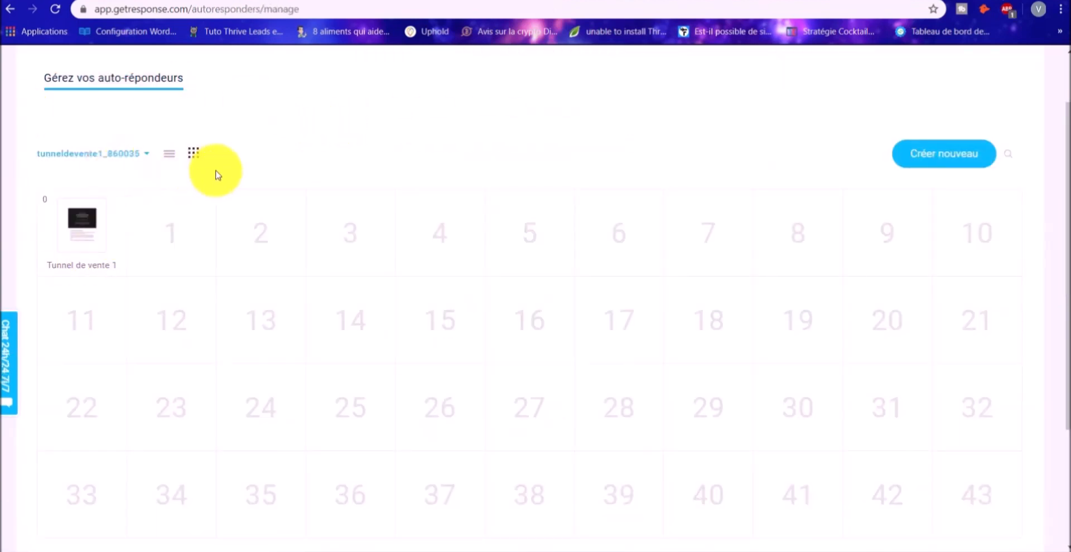
- Examine the day 0 message and the following free days in the autoresponder calendar
scroll(227, 184, down, 1)
mouse_move(126, 181)
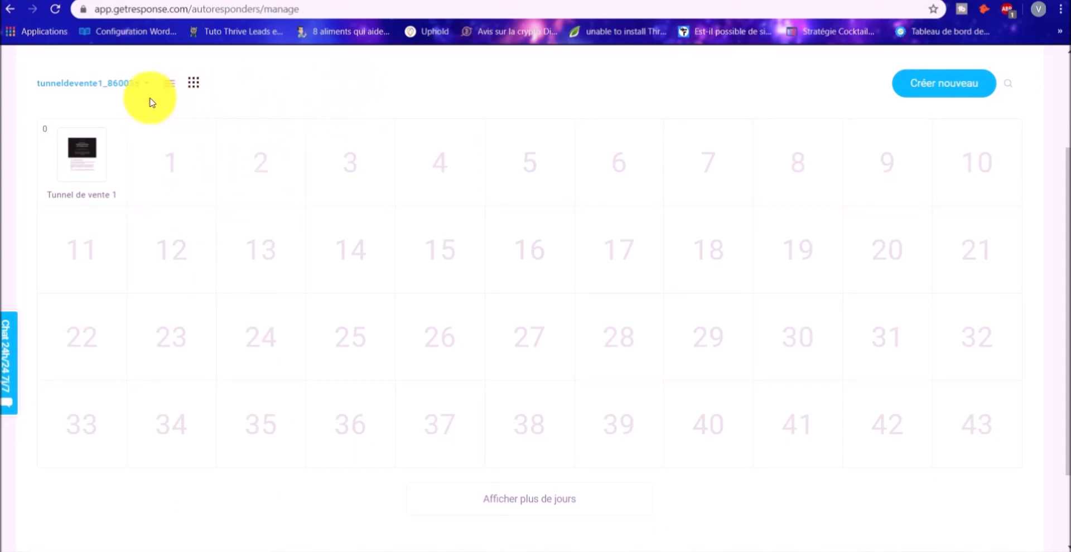
mouse_move(65, 151)
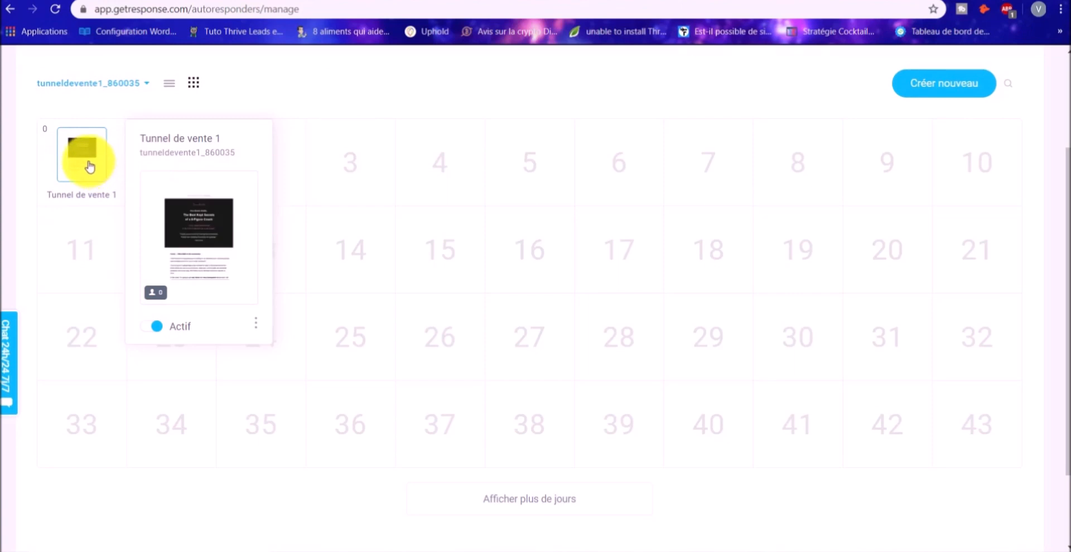
mouse_move(170, 176)
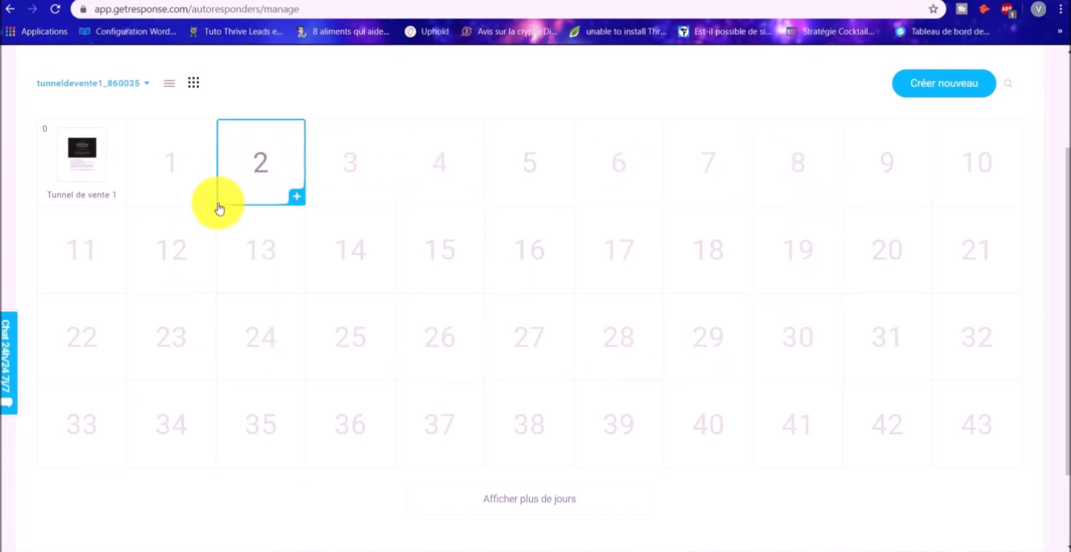
- Return to the Autofunnel list and open the funnel "Tunnel de vente 1"
scroll(227, 328, up, 3)
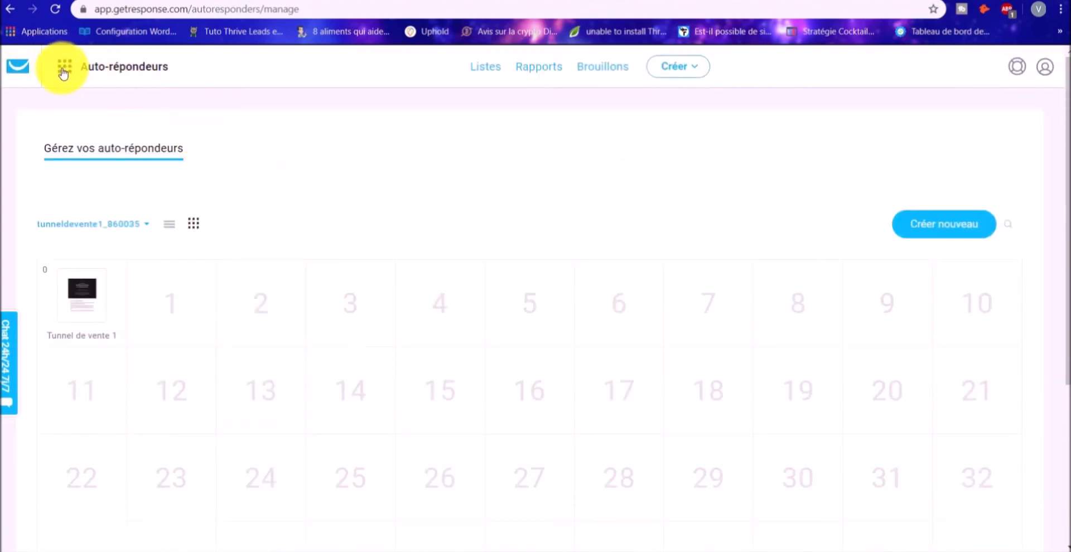
click(65, 71)
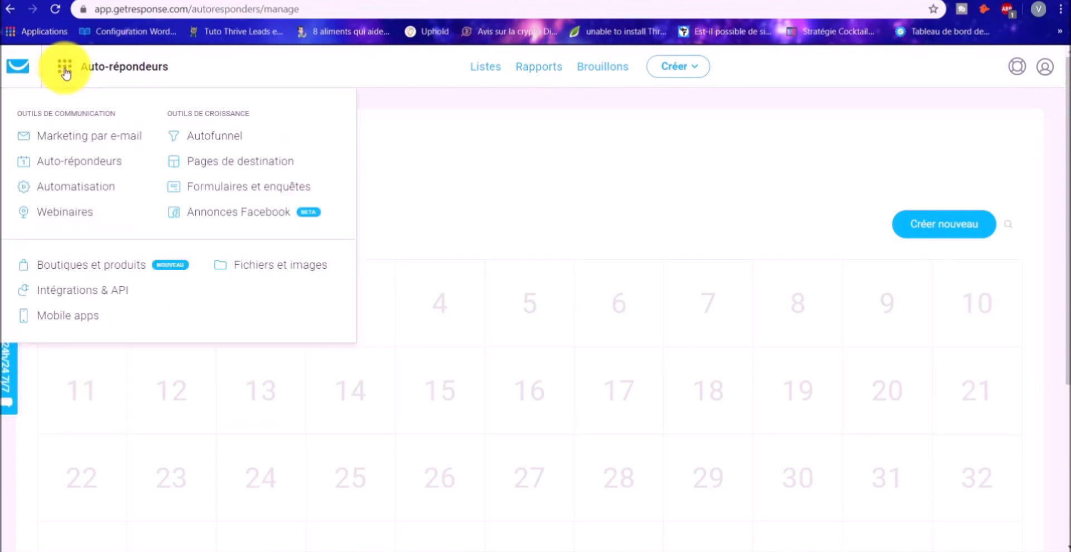
click(230, 142)
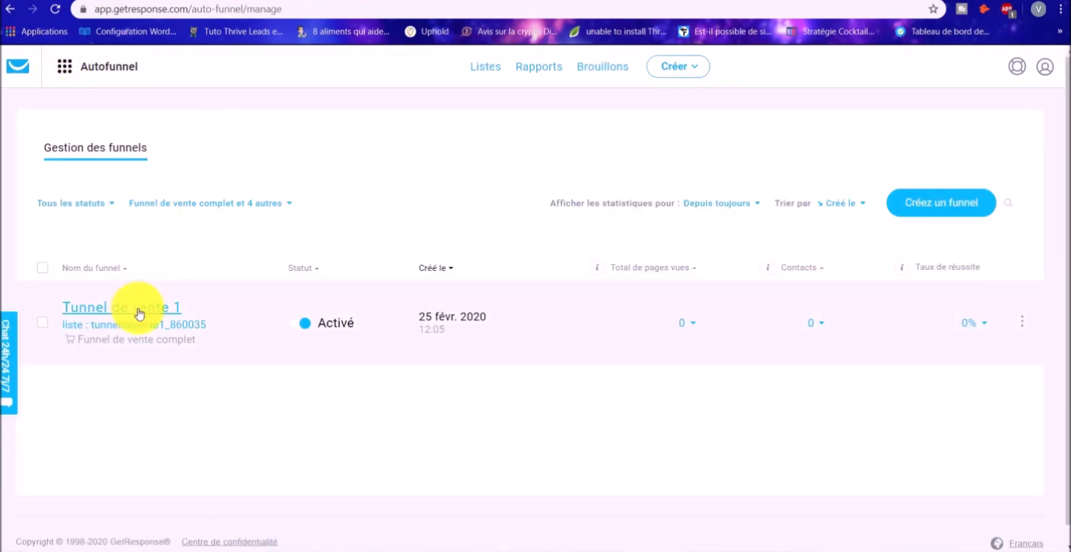
click(141, 310)
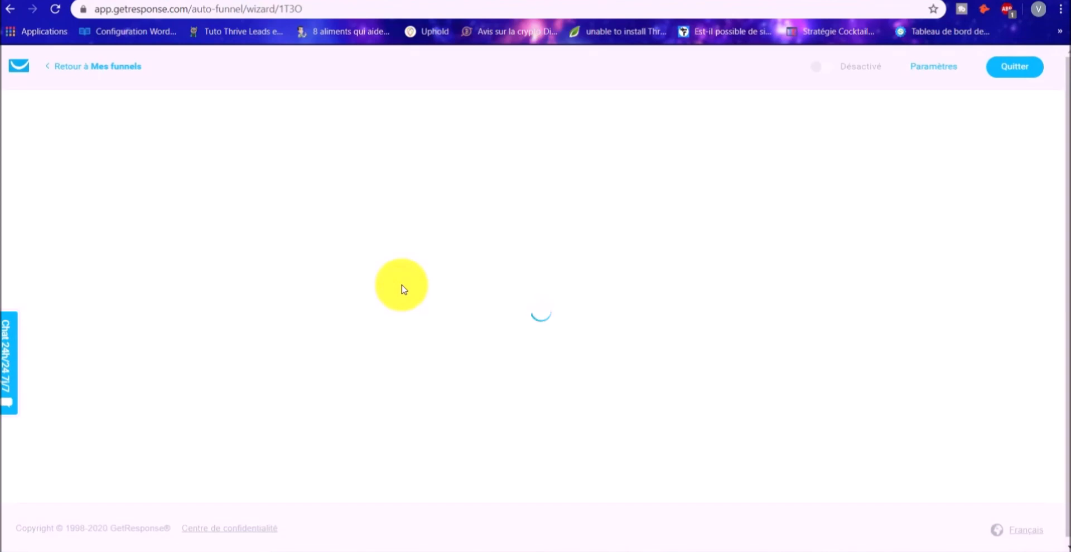
- Review the funnel's stages and open the sales page "Landing page 2020/02/25" for editing
scroll(513, 181, down, 9)
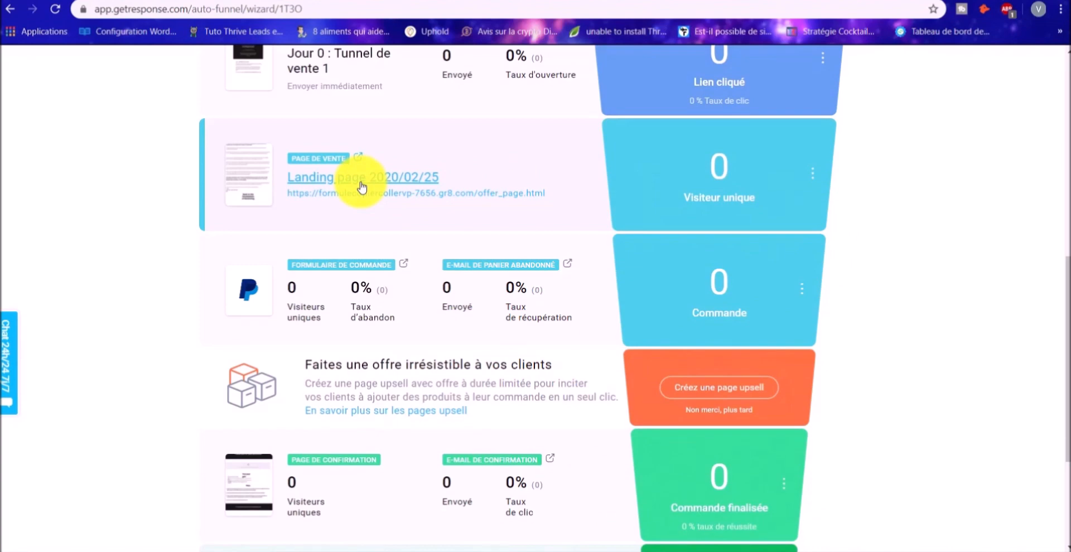
scroll(361, 187, up, 5)
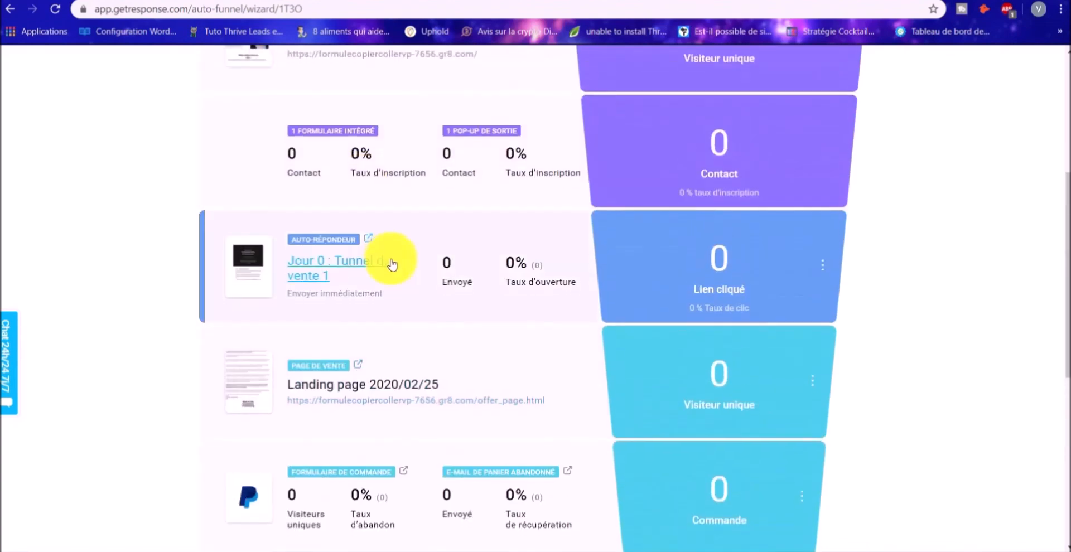
scroll(386, 256, down, 3)
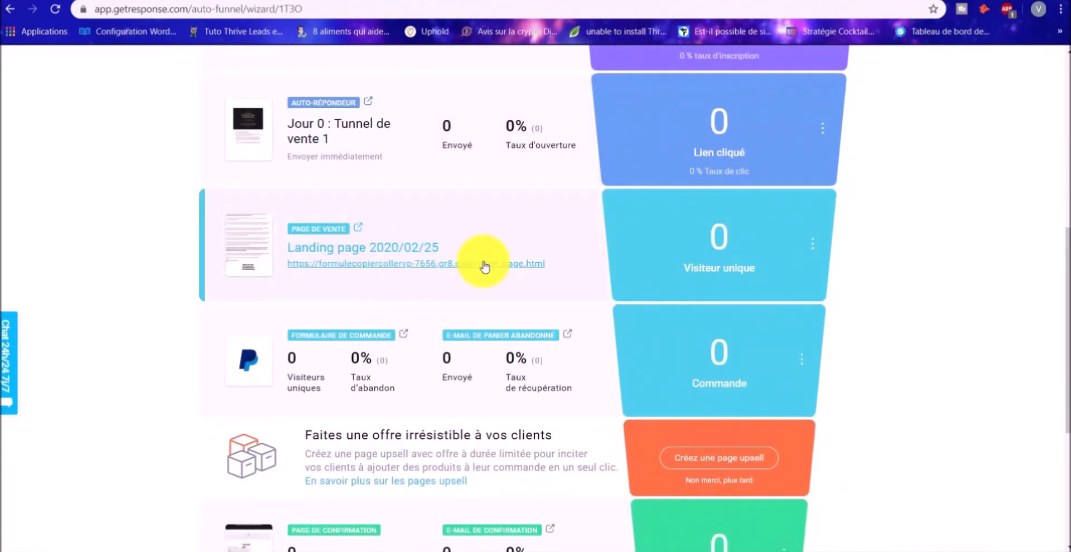
scroll(399, 258, down, 1)
click(372, 180)
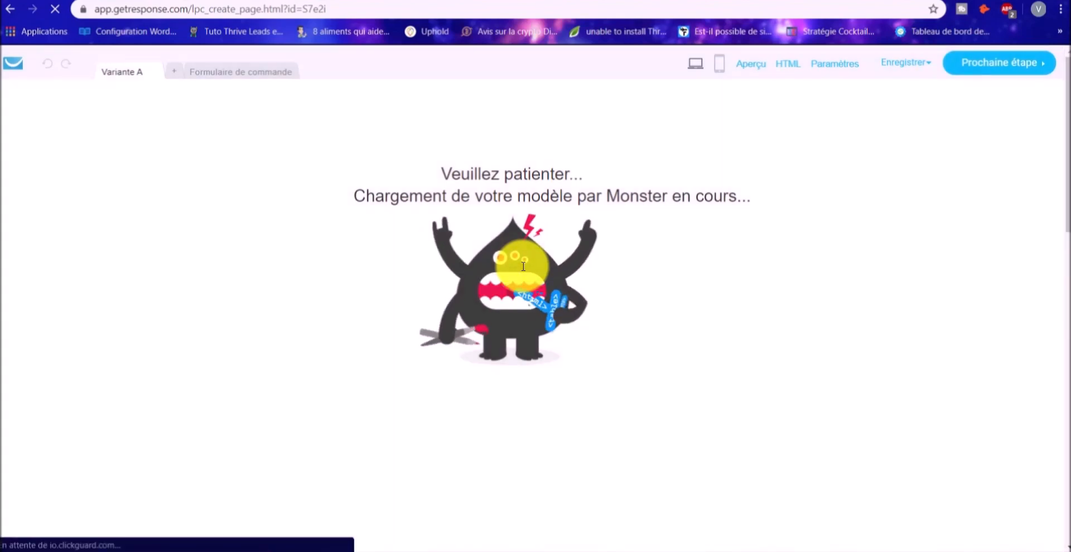
- Examine the sales page template's testimonials, author section, program outline and product offer box
scroll(645, 172, down, 5)
scroll(517, 177, down, 5)
scroll(518, 181, down, 20)
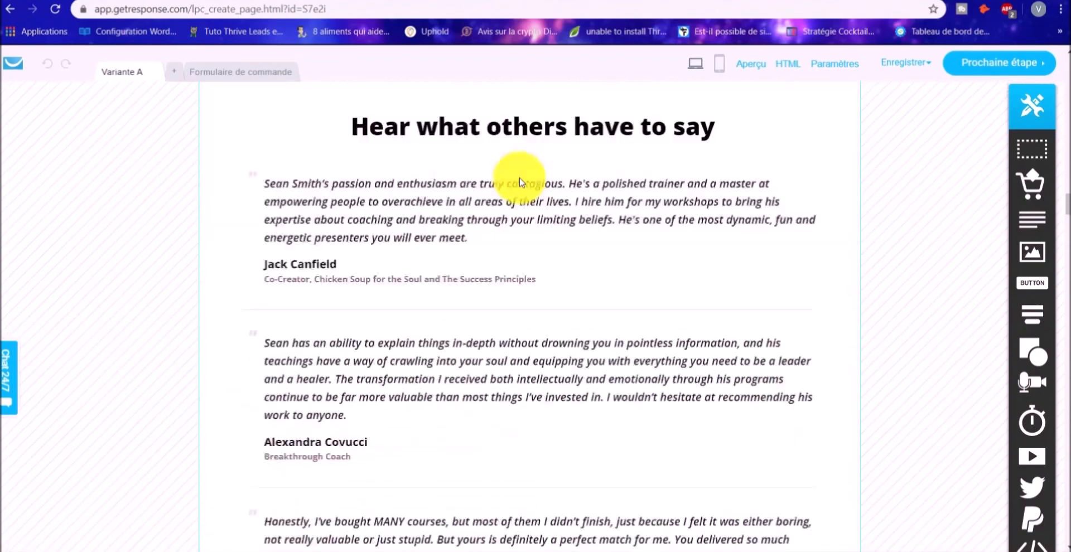
scroll(518, 181, down, 8)
scroll(530, 215, down, 20)
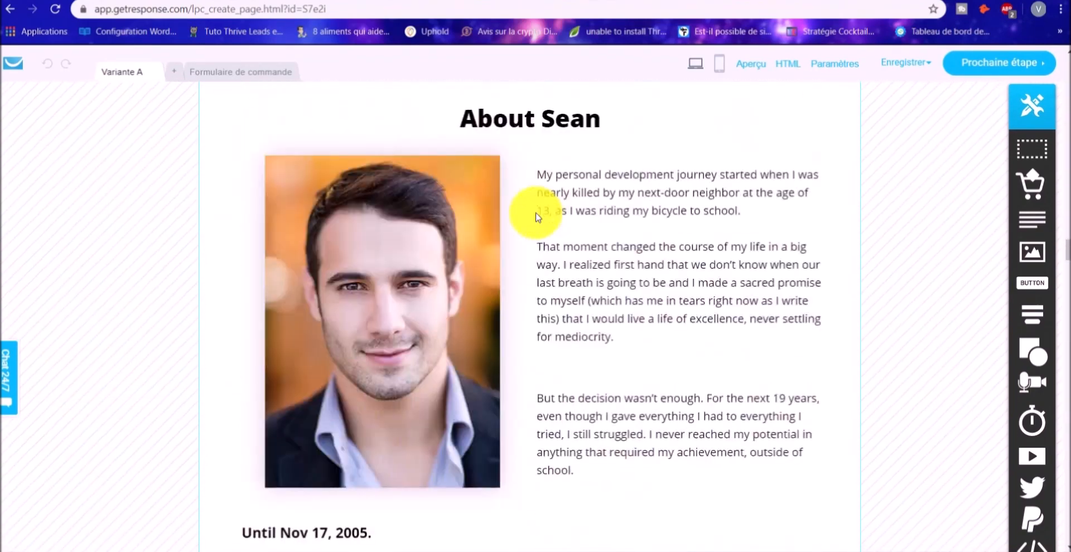
scroll(568, 230, down, 20)
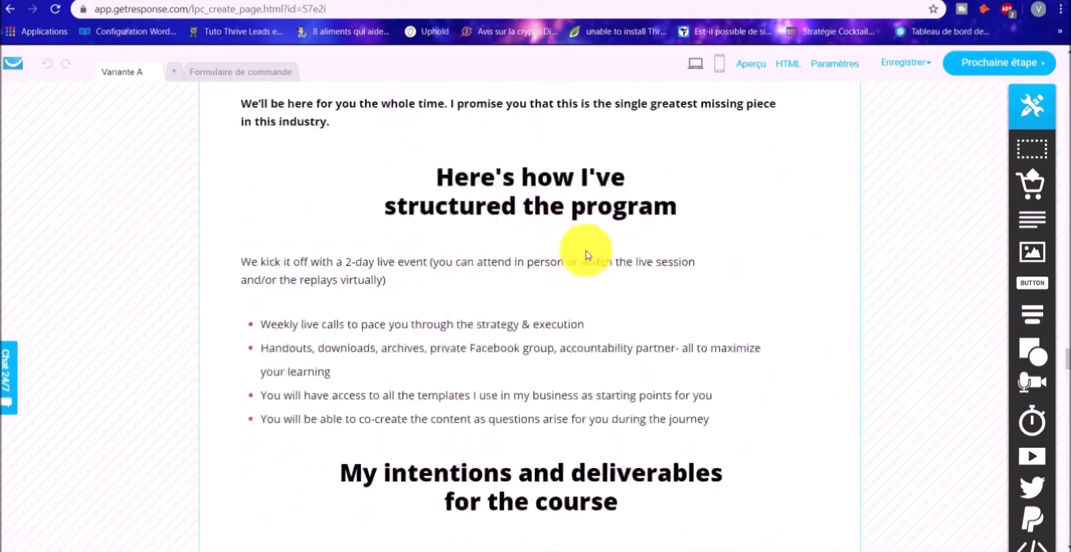
scroll(610, 282, down, 7)
scroll(610, 211, up, 8)
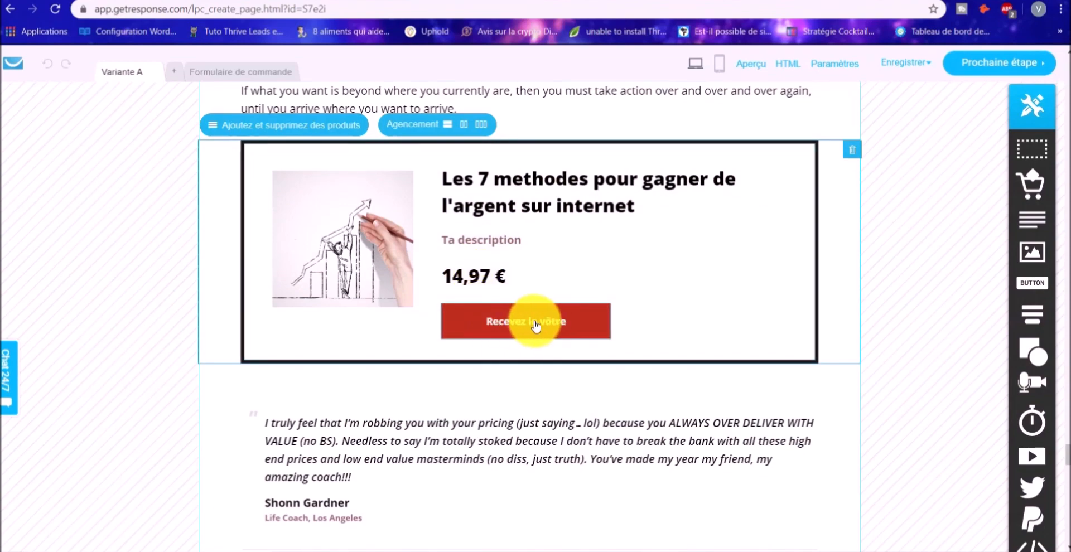
scroll(534, 326, down, 12)
scroll(529, 327, up, 8)
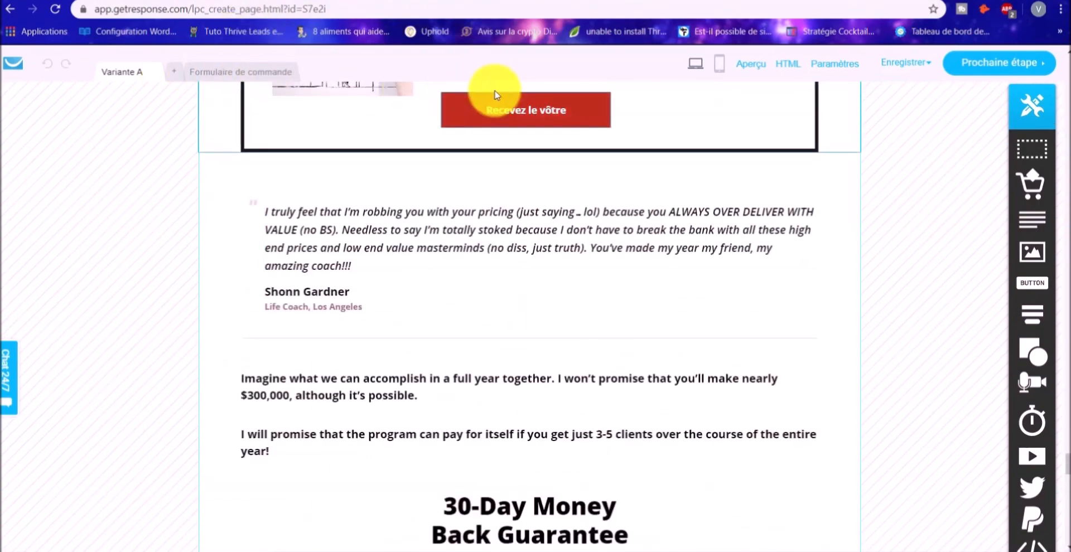
scroll(518, 128, up, 3)
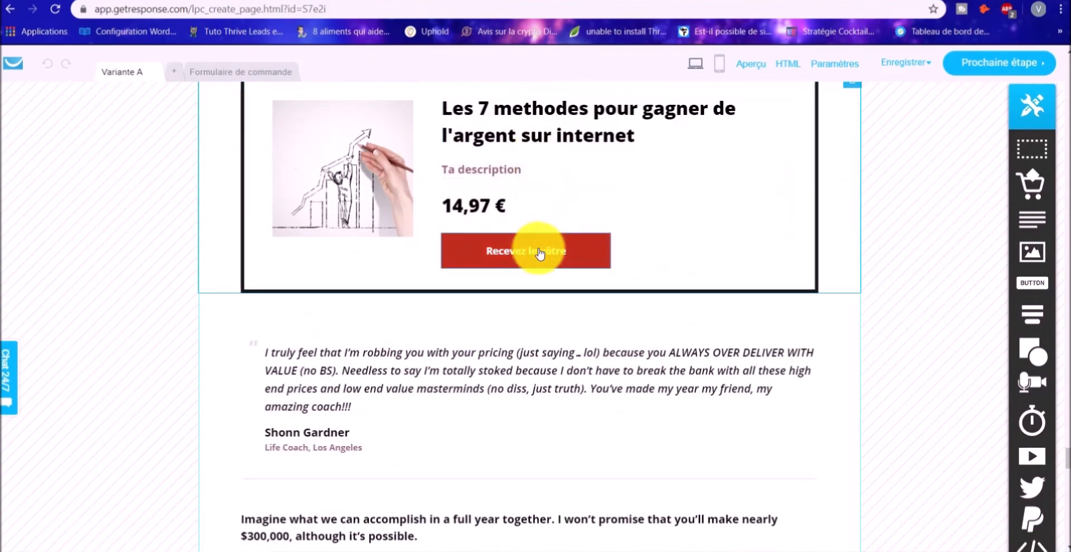
- Open the order form page and change its "ORDER NOW" button text to "Acheter"
click(241, 76)
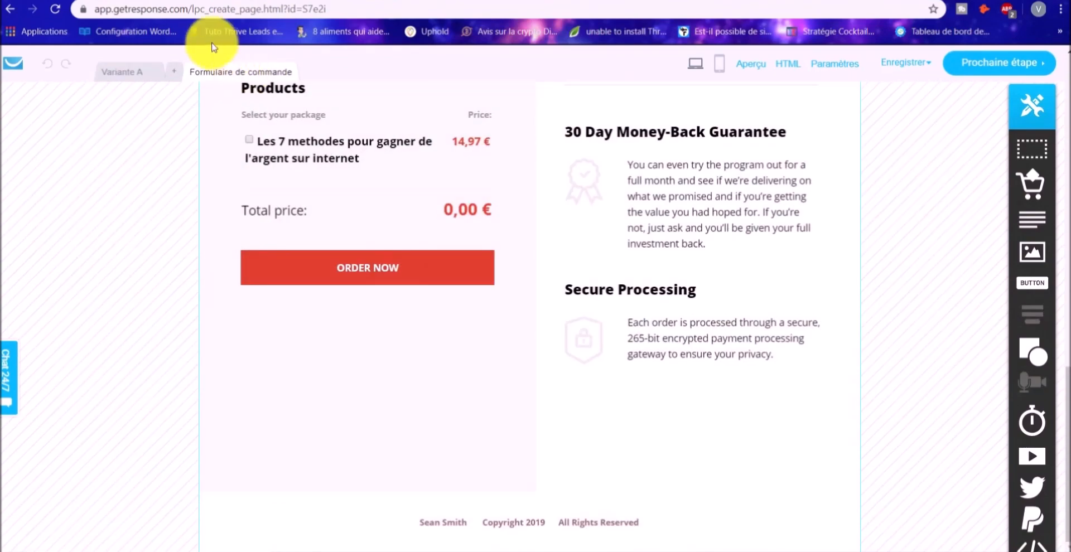
scroll(597, 335, up, 10)
scroll(446, 322, up, 4)
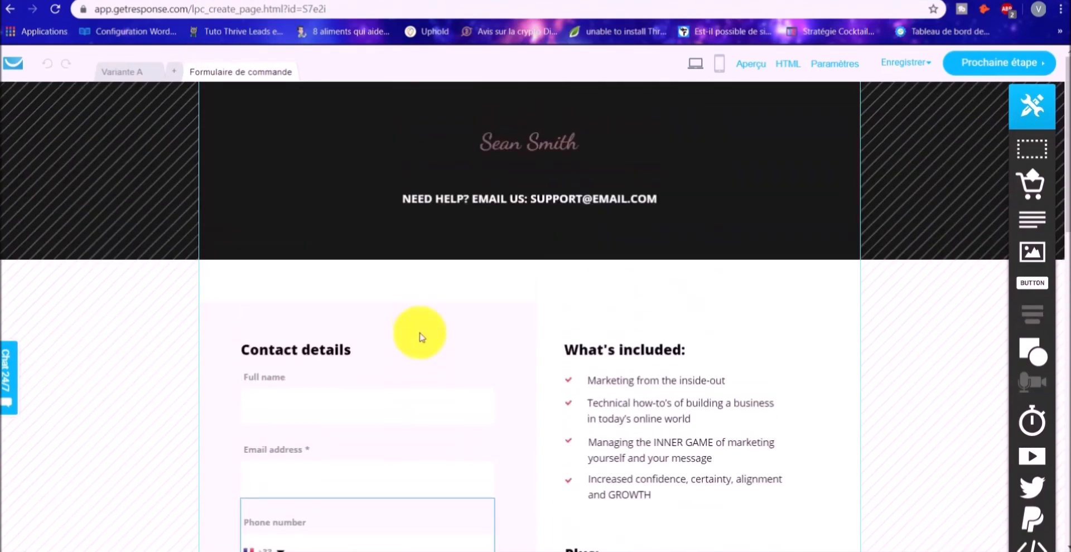
scroll(493, 327, down, 9)
scroll(334, 219, down, 6)
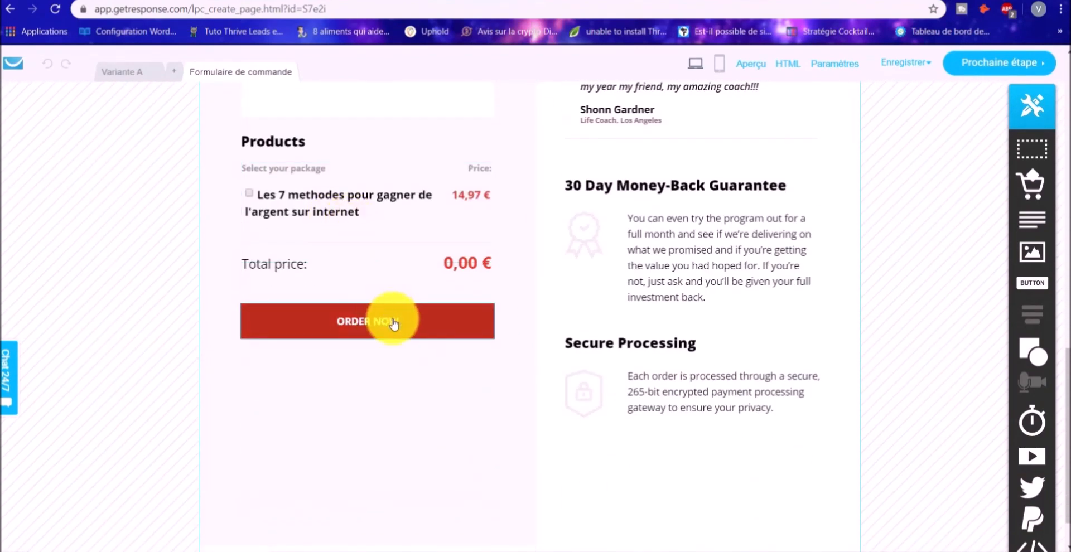
click(399, 322)
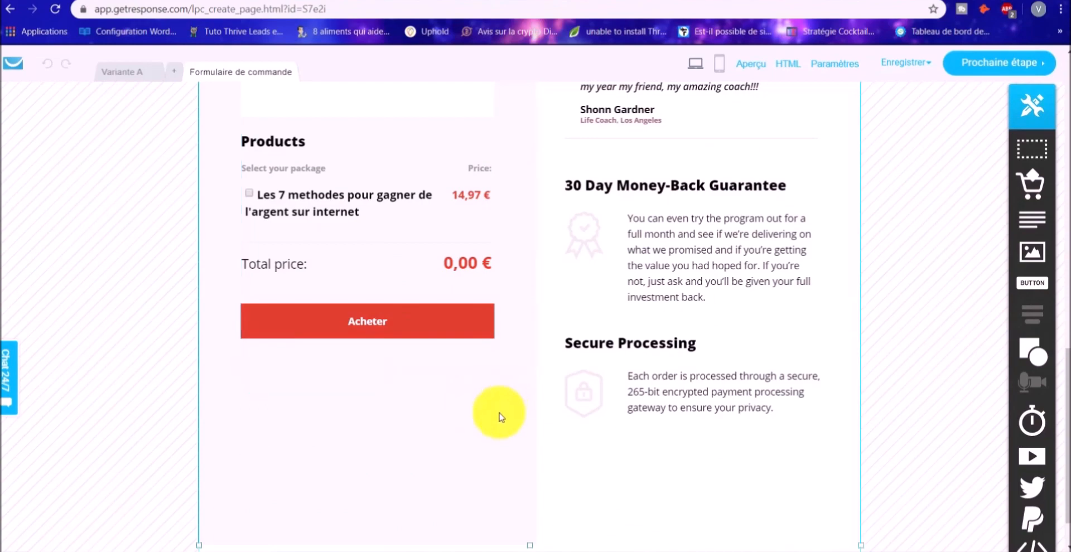
scroll(1044, 358, down, 1)
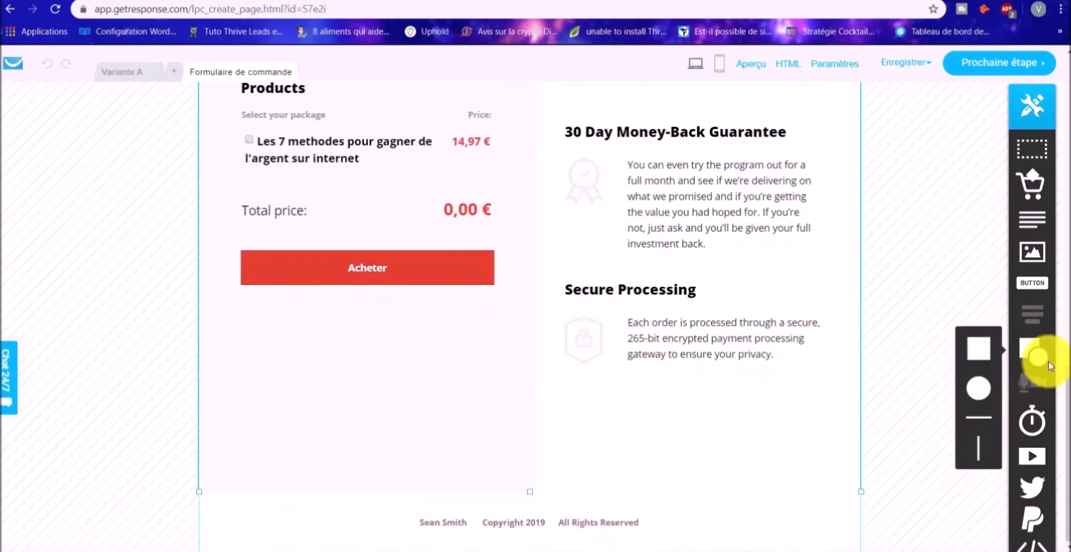
scroll(390, 112, up, 1)
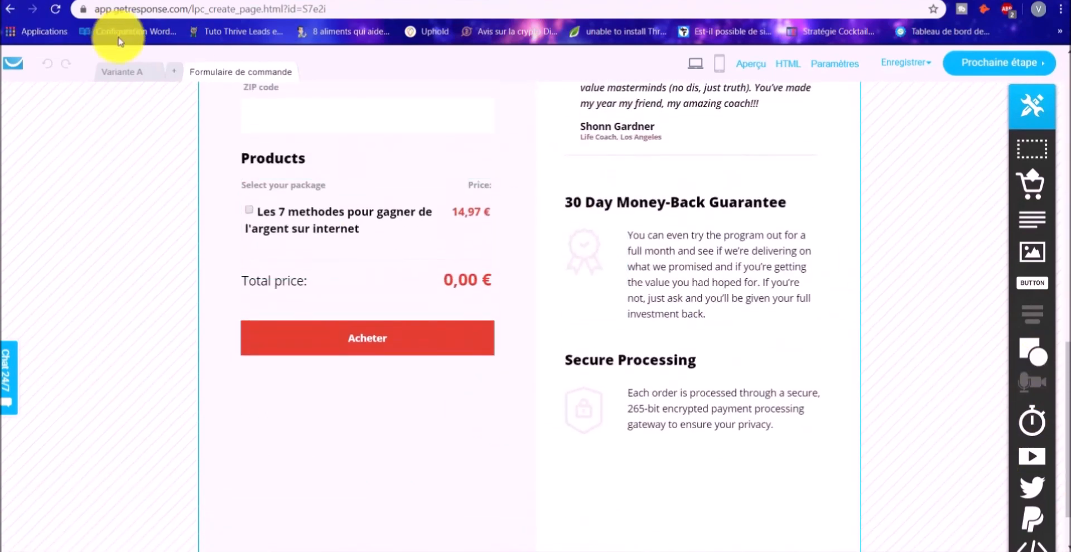
- Return to the sales page's Variante A and proceed to the sales page settings
click(121, 71)
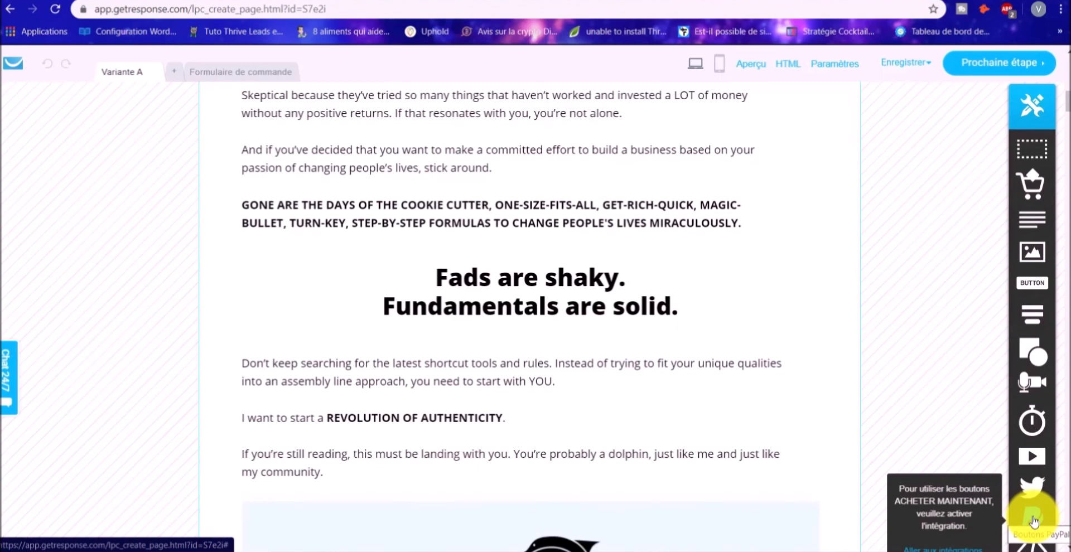
scroll(757, 363, up, 14)
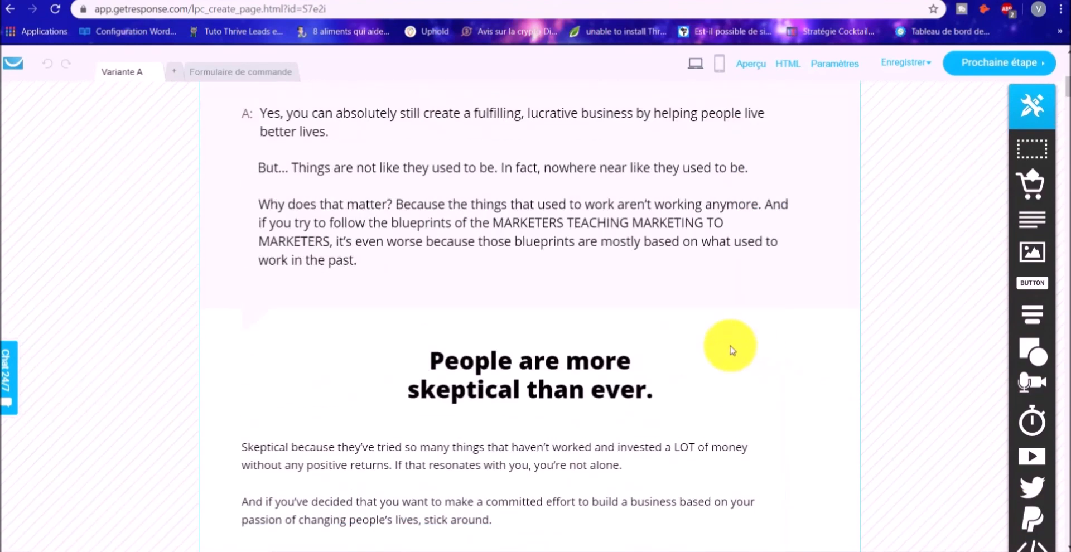
scroll(670, 364, up, 2)
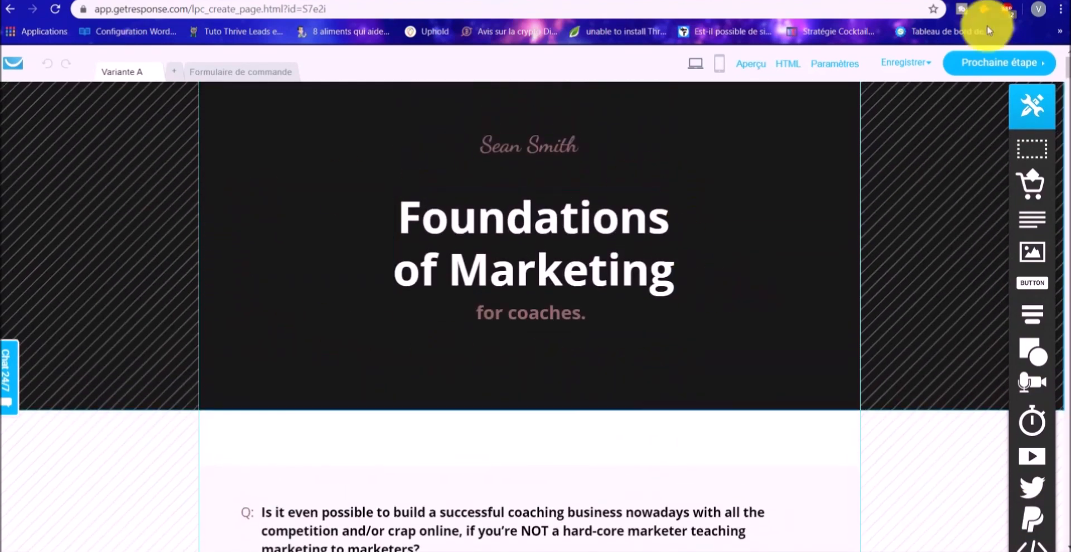
click(987, 67)
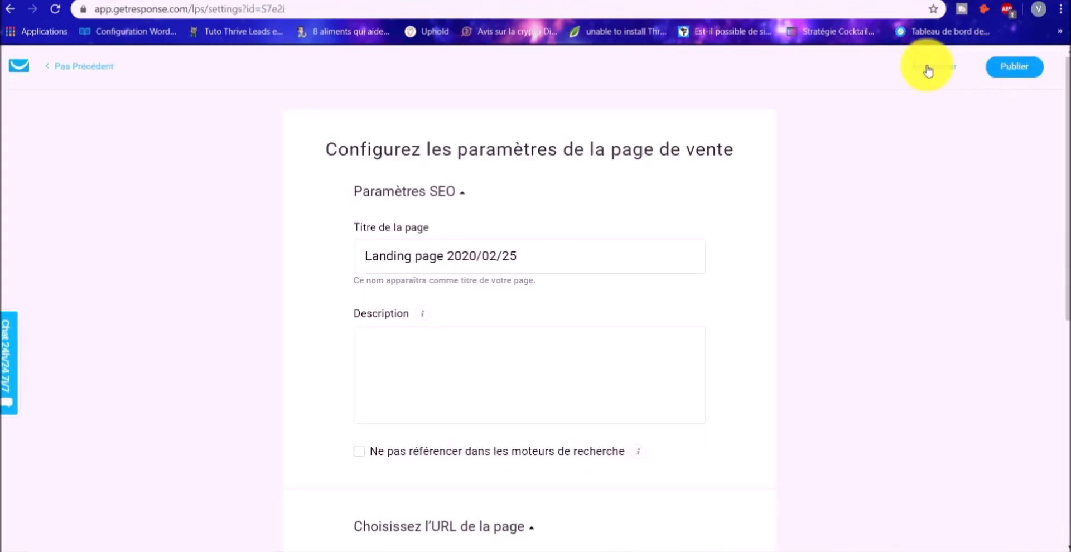
- Check the SEO settings and the sales page and order form URLs, and publish the sales page
scroll(390, 147, down, 1)
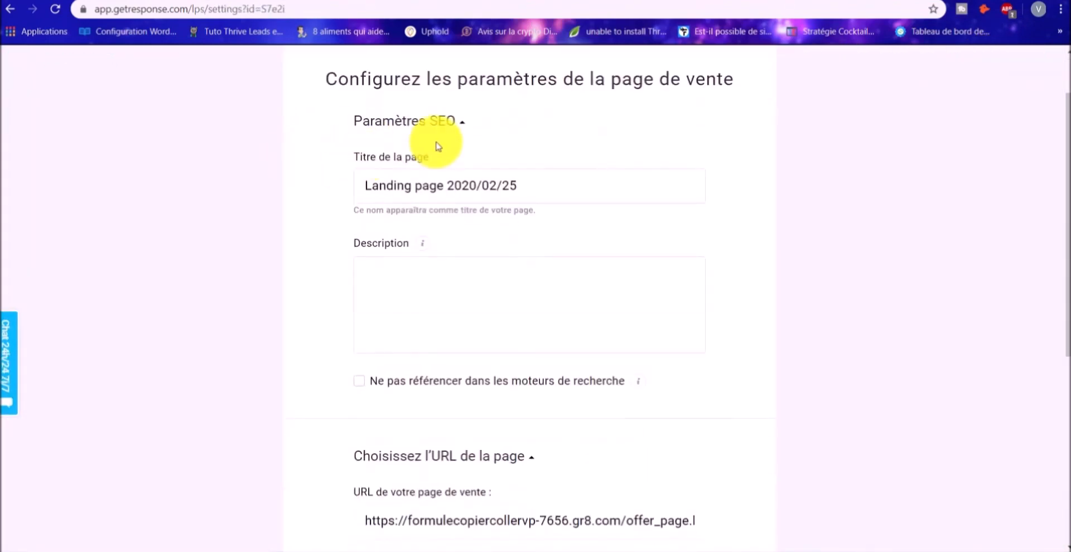
scroll(444, 146, down, 4)
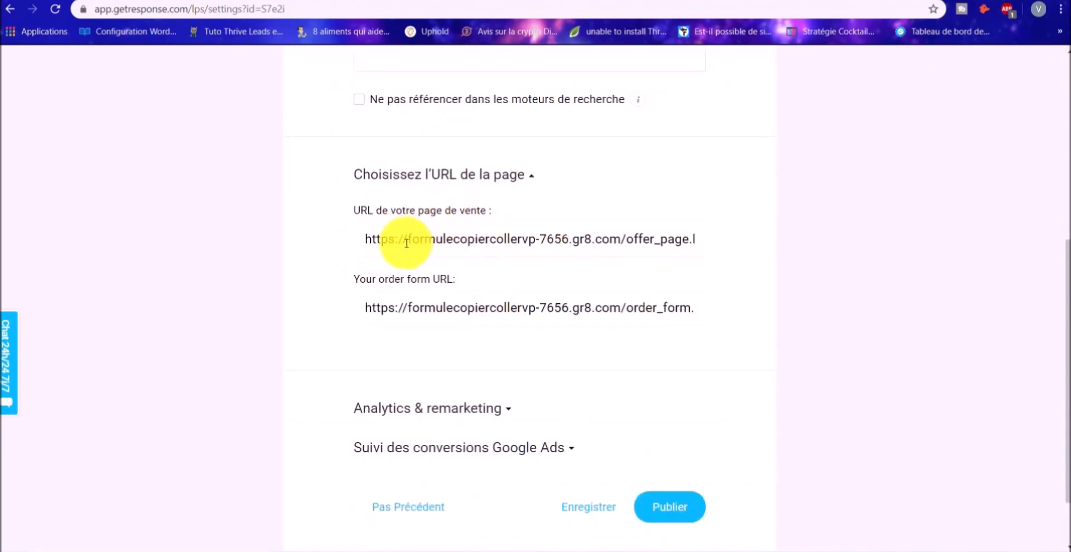
drag(382, 240, 782, 244)
scroll(613, 262, down, 1)
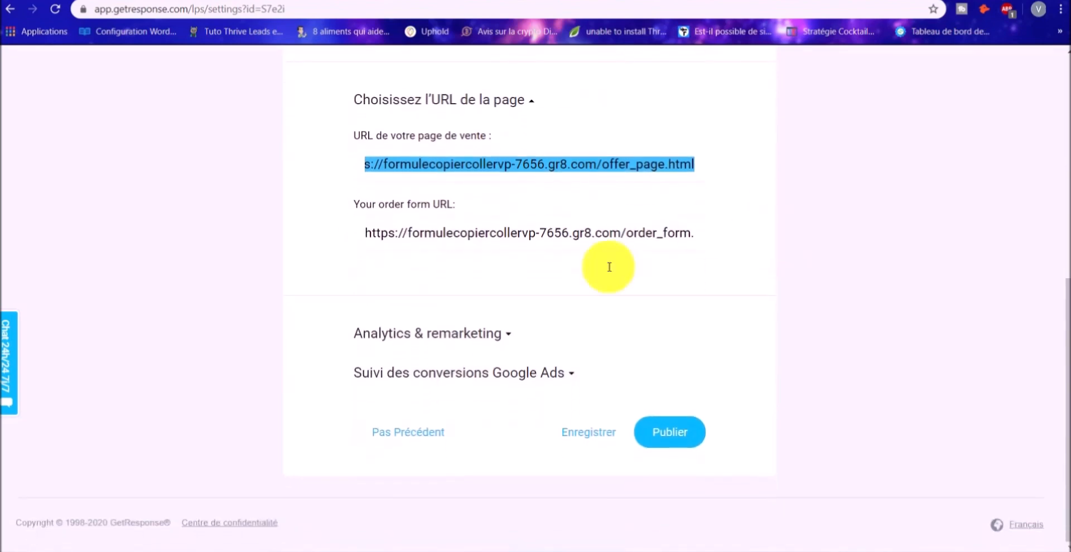
click(681, 440)
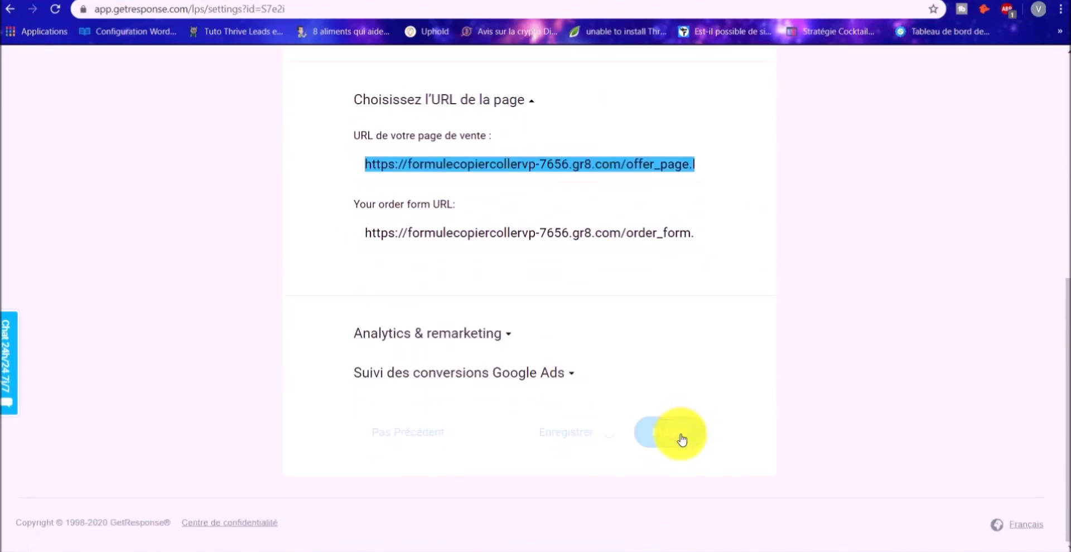